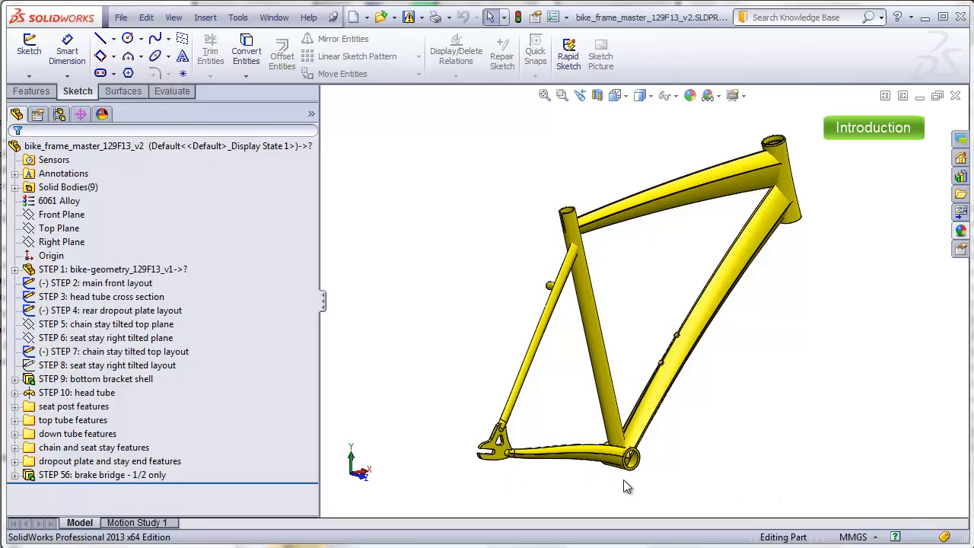
Examine the master frame's dropout, bottom bracket and bottle cage boss up close, and expand its list of solid bodies.
scroll(576, 460, "down", 5)
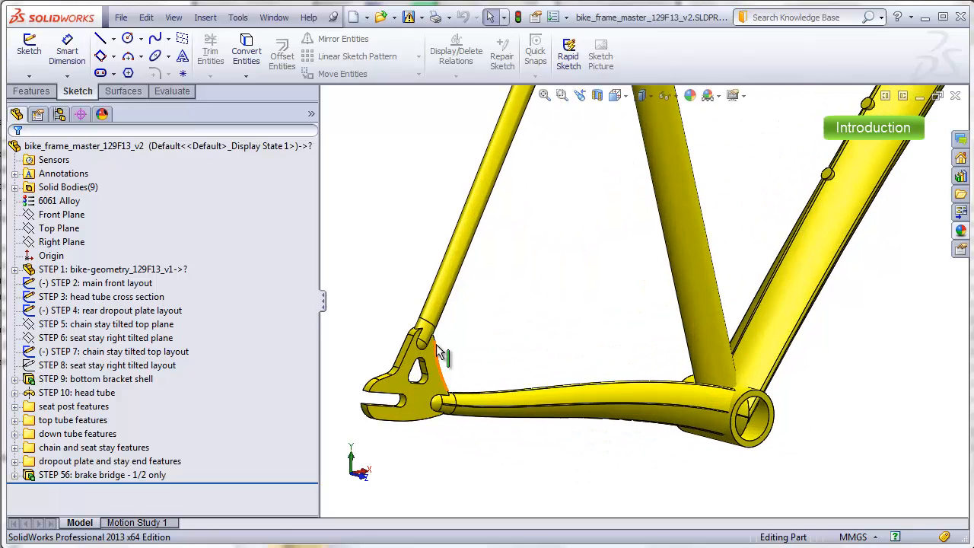
middle_click_drag(735, 452, 692, 450)
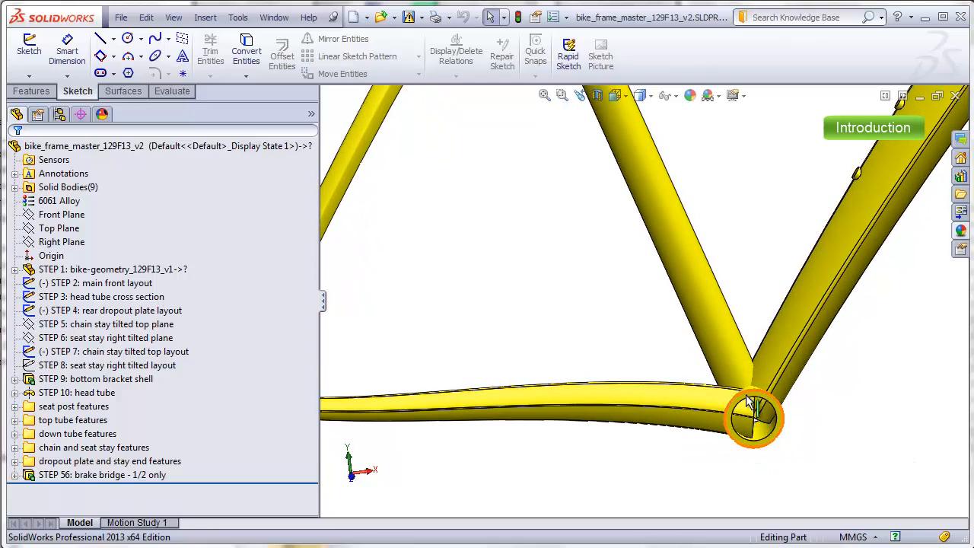
middle_click_drag(887, 232, 891, 227)
scroll(890, 227, "down", 5)
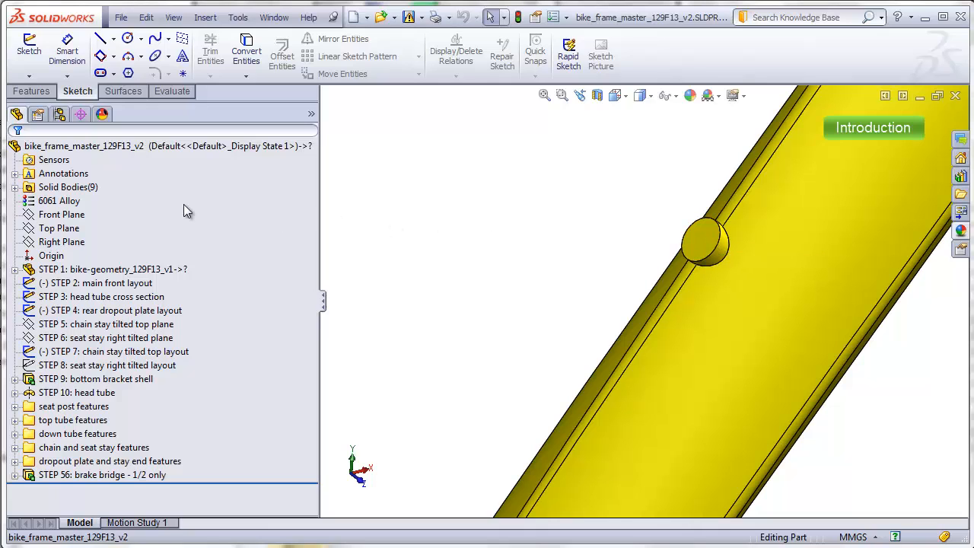
double_click(74, 192)
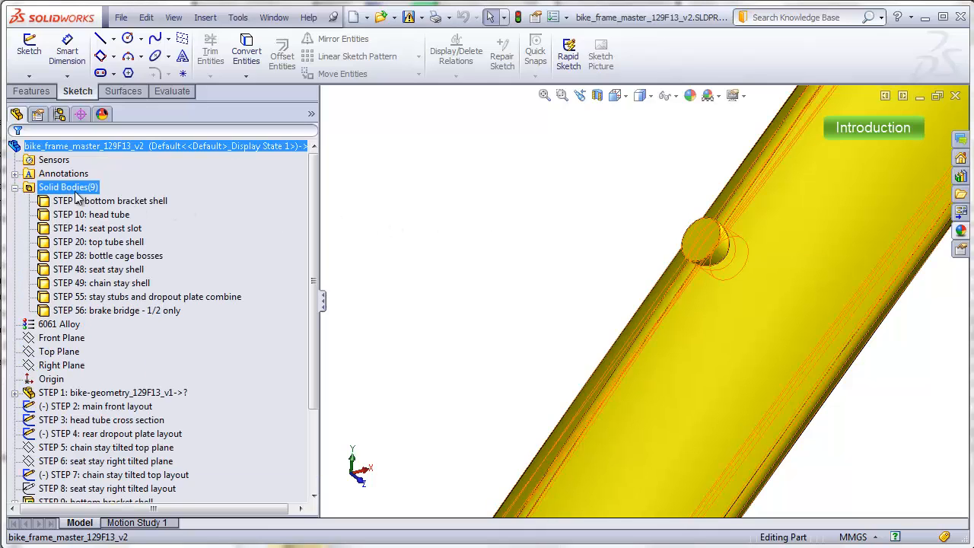
left_click(82, 200)
left_click(457, 274)
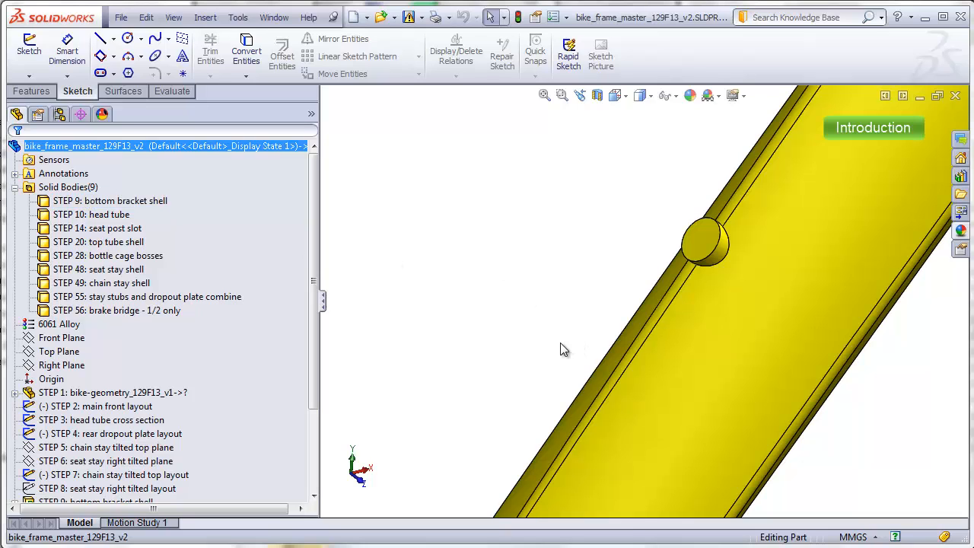
scroll(563, 350, "up", 10)
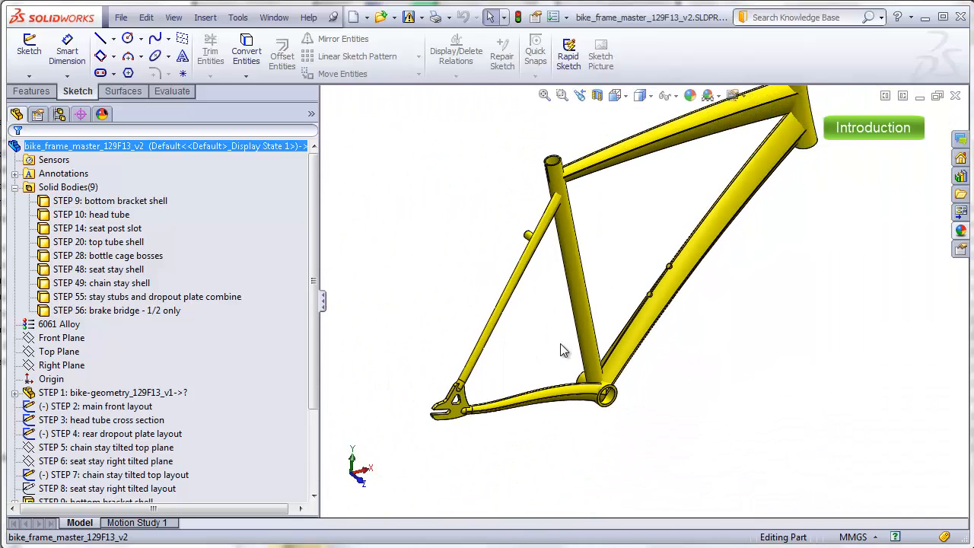
left_click(623, 246)
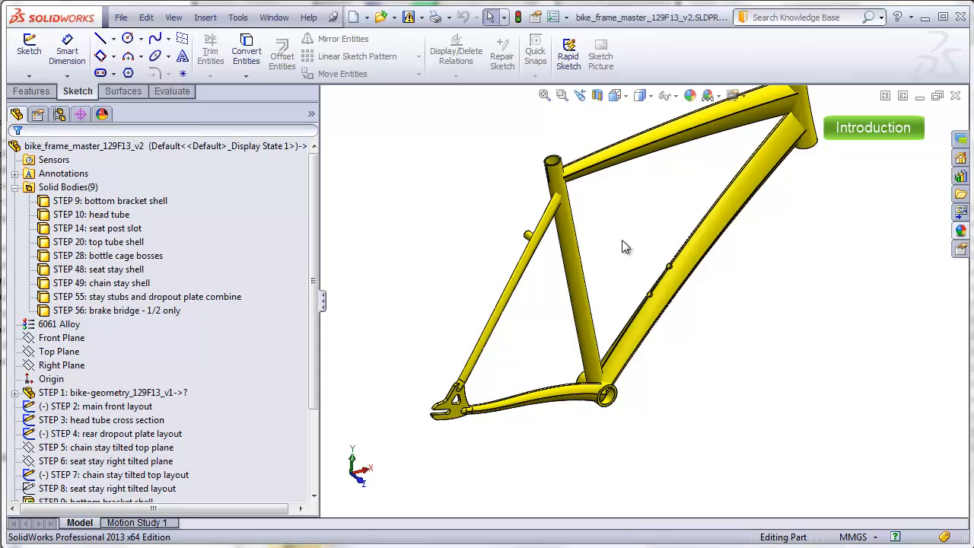
Switch to the down tube part and roll its history forward from the surface offset through STEP 8, the surface body deletion.
key("ctrl+Tab")
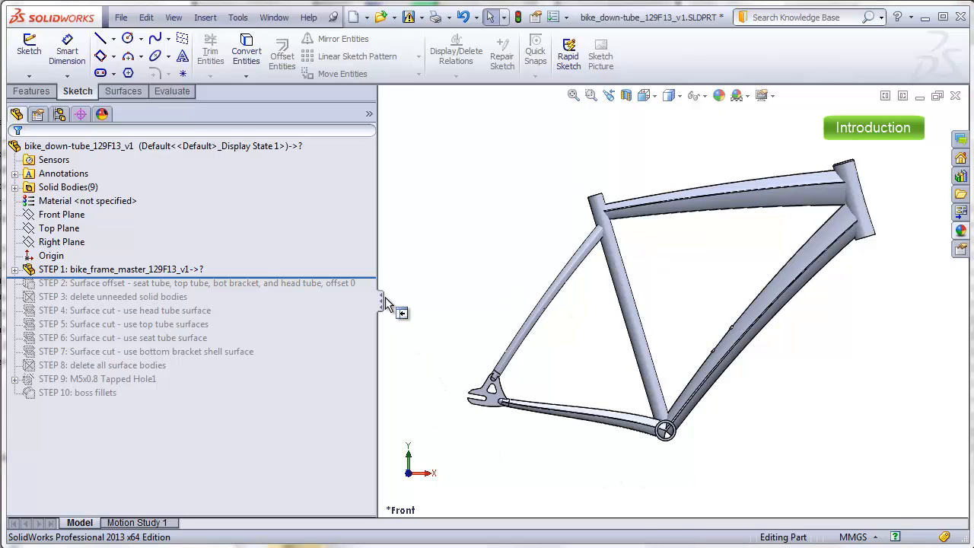
left_click_drag(376, 278, 369, 294)
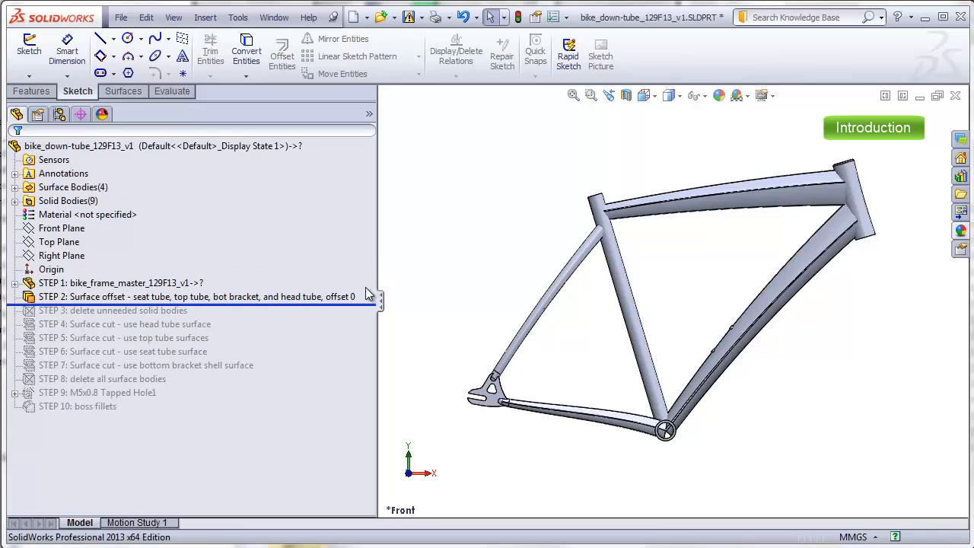
left_click(300, 297)
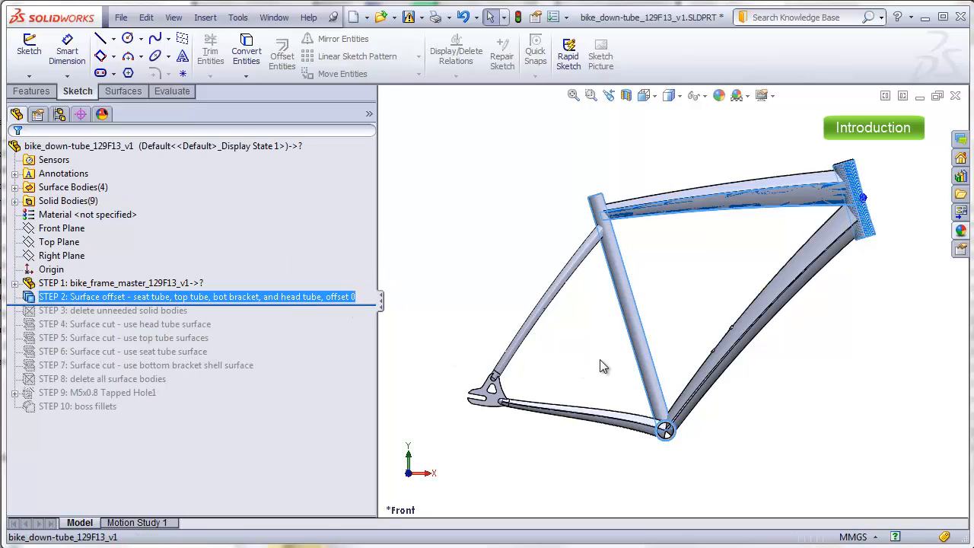
left_click_drag(367, 305, 362, 315)
middle_click_drag(507, 298, 533, 381)
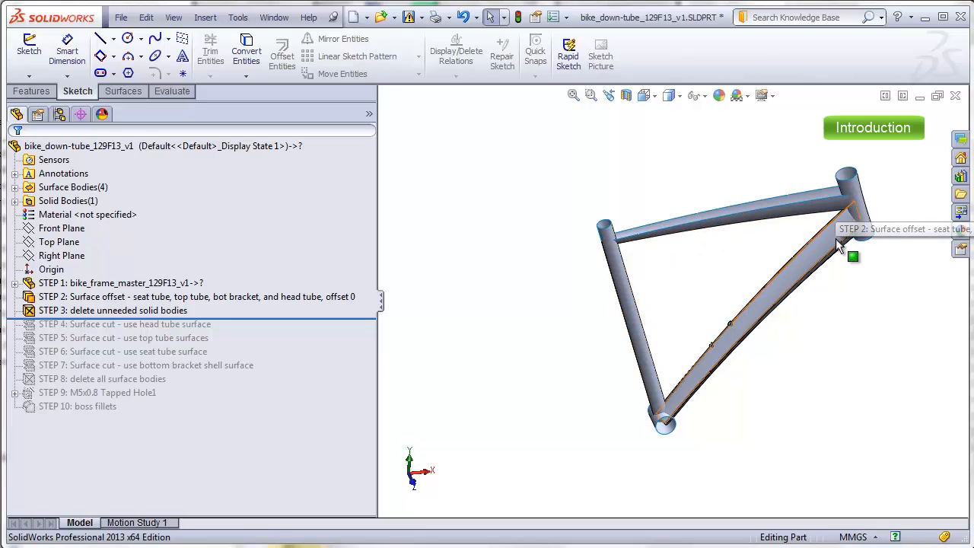
left_click_drag(361, 320, 351, 386)
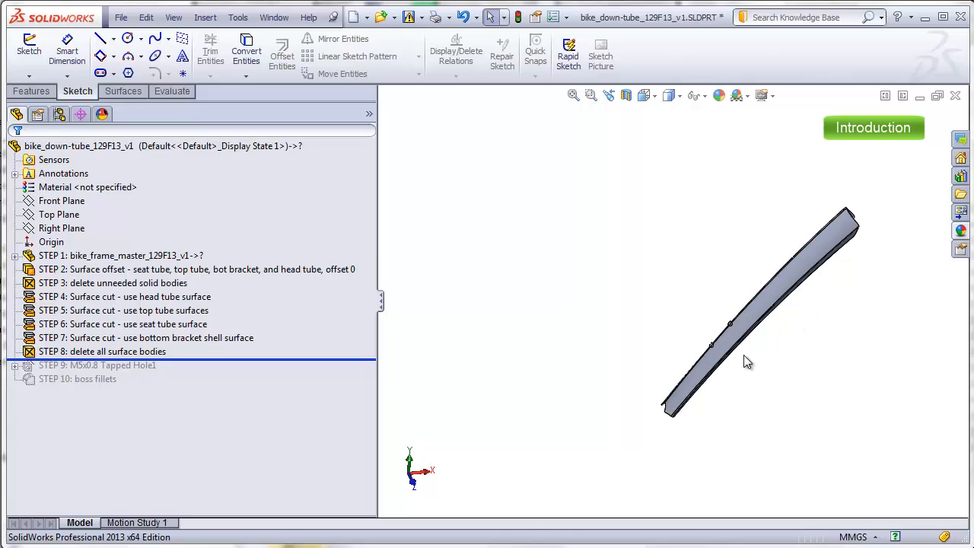
Roll the down tube's history forward through the M5x0.8 tapped hole and the boss fillets, inspecting the bottle cage bosses.
scroll(744, 355, "down", 4)
middle_click_drag(724, 351, 766, 346)
left_click_drag(349, 359, 304, 372)
scroll(695, 328, "down", 2)
scroll(697, 322, "down", 2)
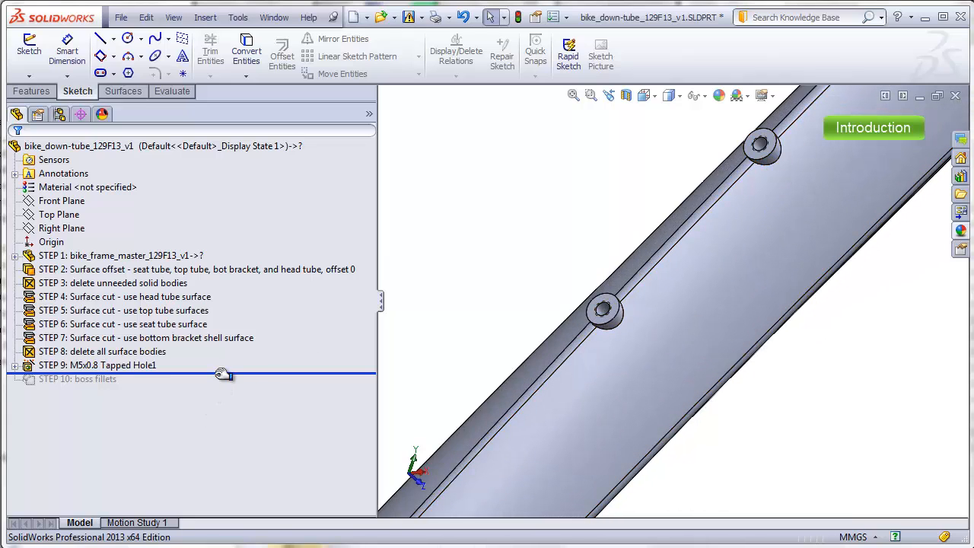
left_click_drag(223, 374, 218, 386)
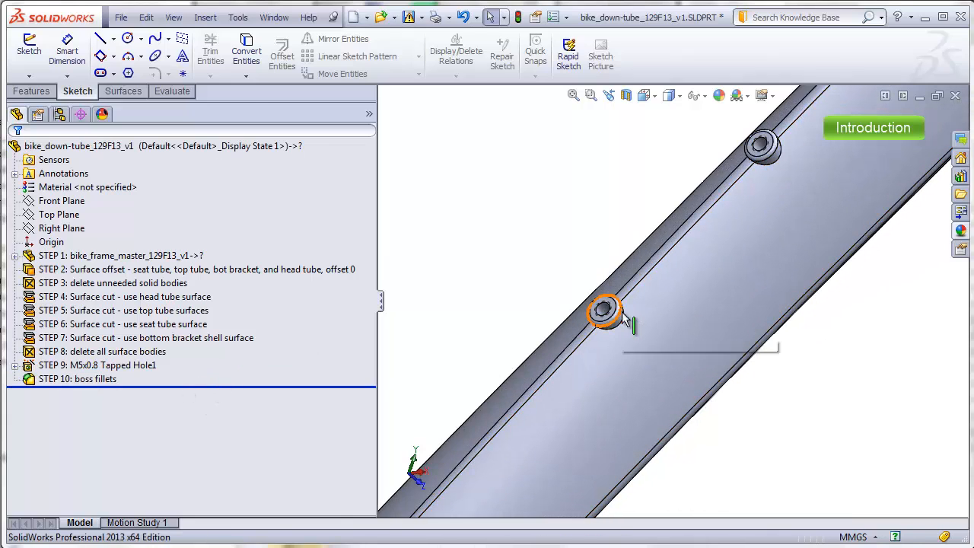
key("z")
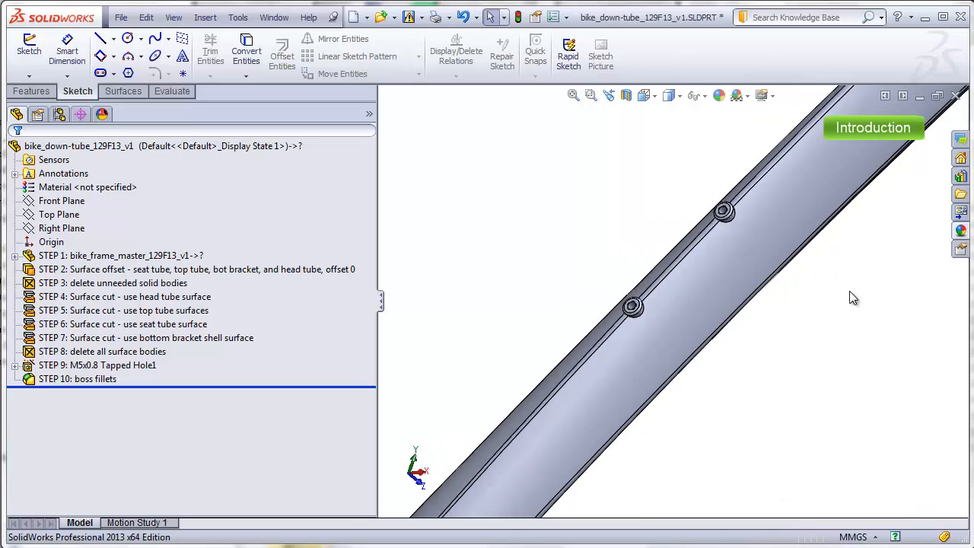
key("f")
middle_click_drag(776, 332, 831, 315)
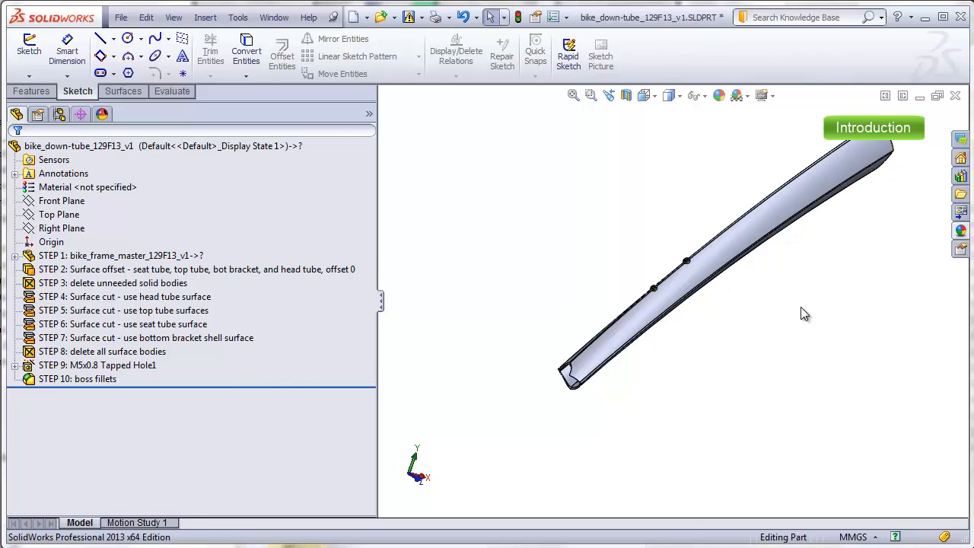
Switch to the bike-frame assembly and explode it with ExplView1 from the Default configuration.
key("ctrl+Tab")
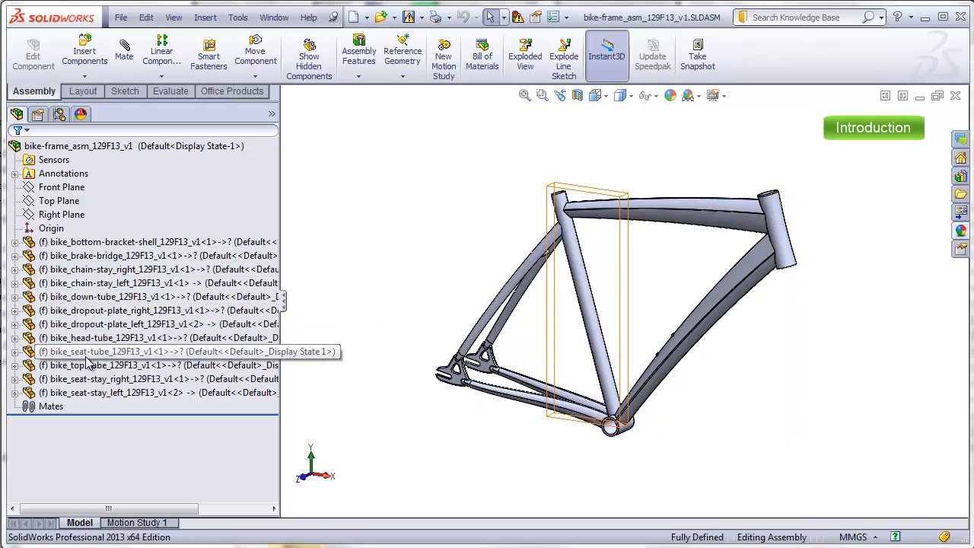
left_click(59, 114)
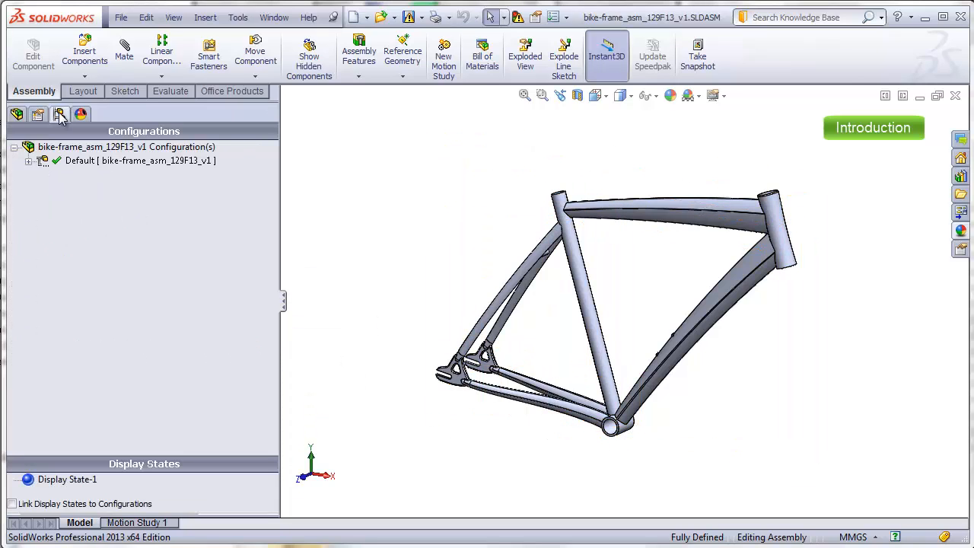
left_click(29, 160)
left_click(70, 175)
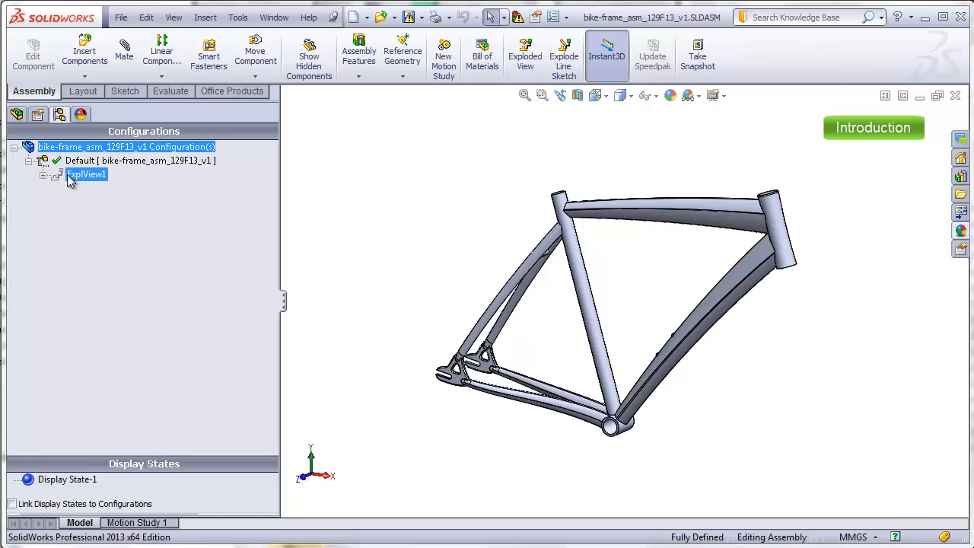
double_click(81, 174)
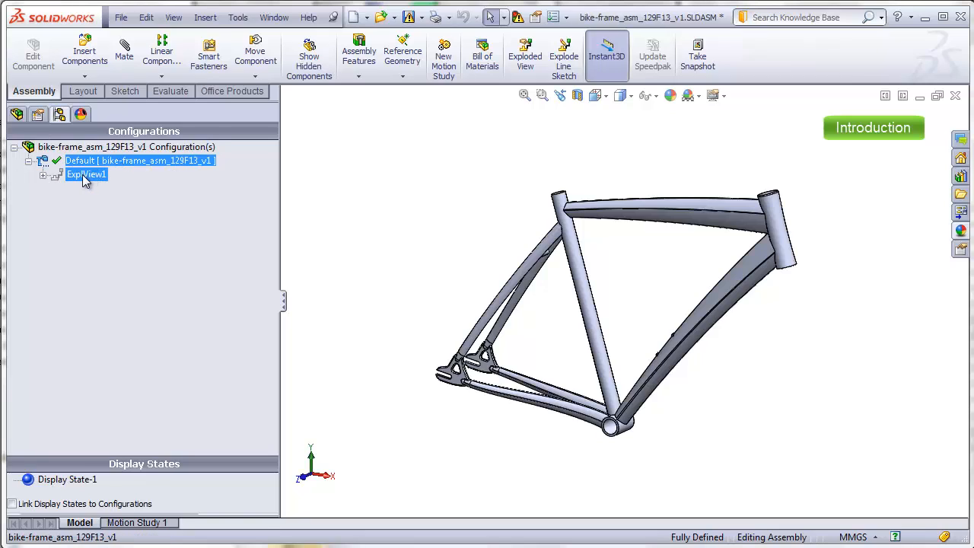
right_click(83, 175)
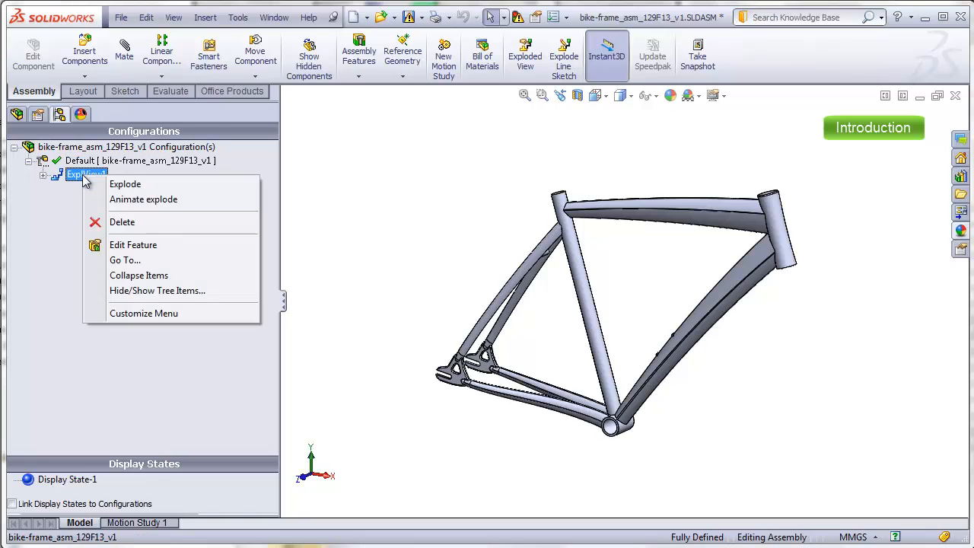
left_click(136, 193)
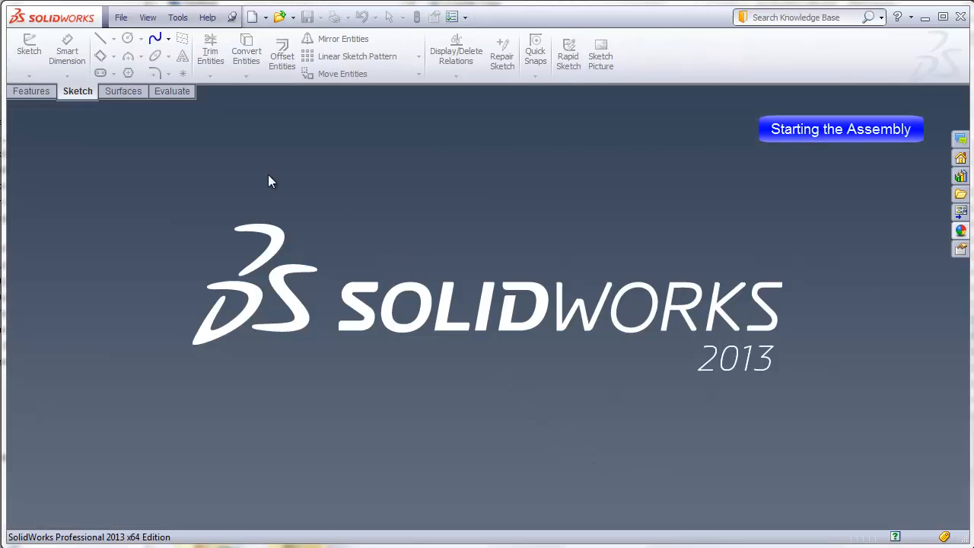
Create a new document from the Assembly template and turn on the display of origins.
left_click(121, 16)
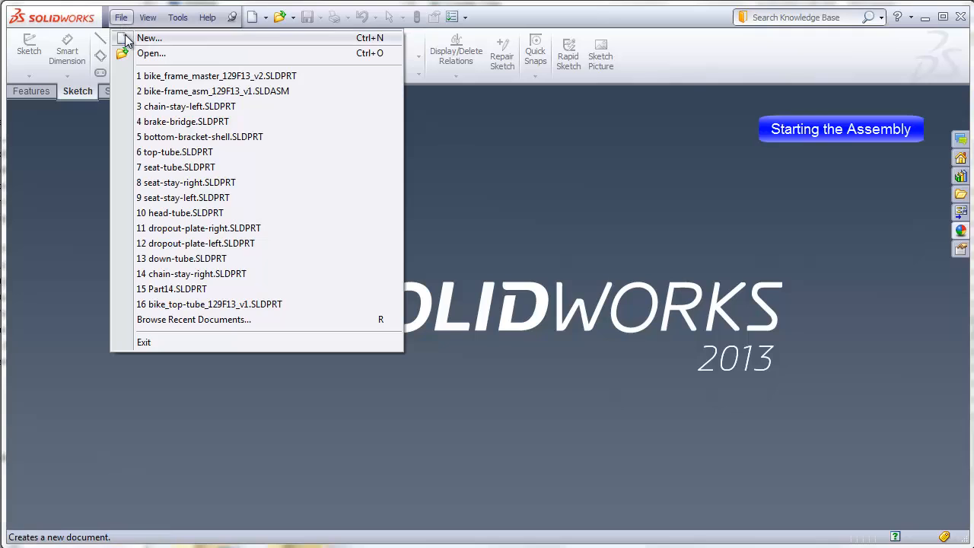
left_click(127, 40)
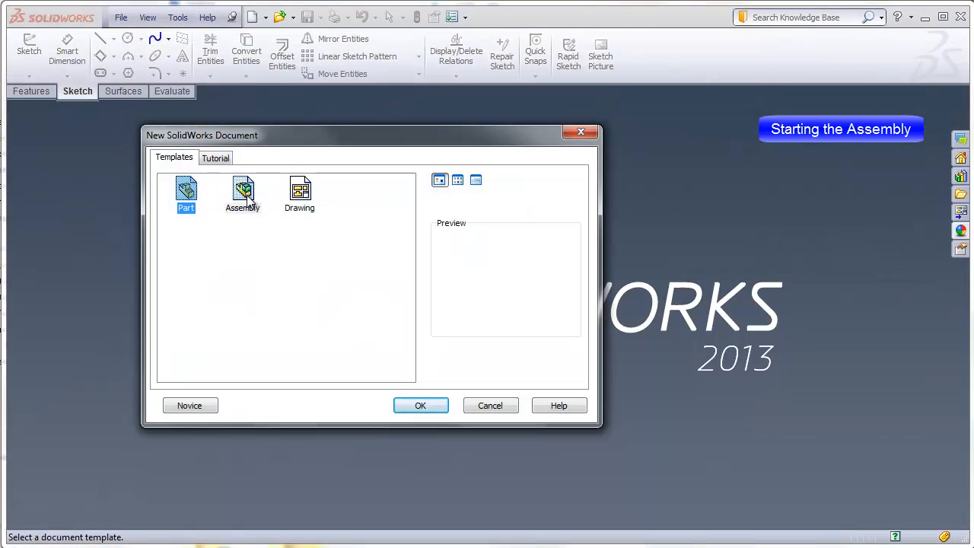
left_click(244, 194)
left_click(413, 405)
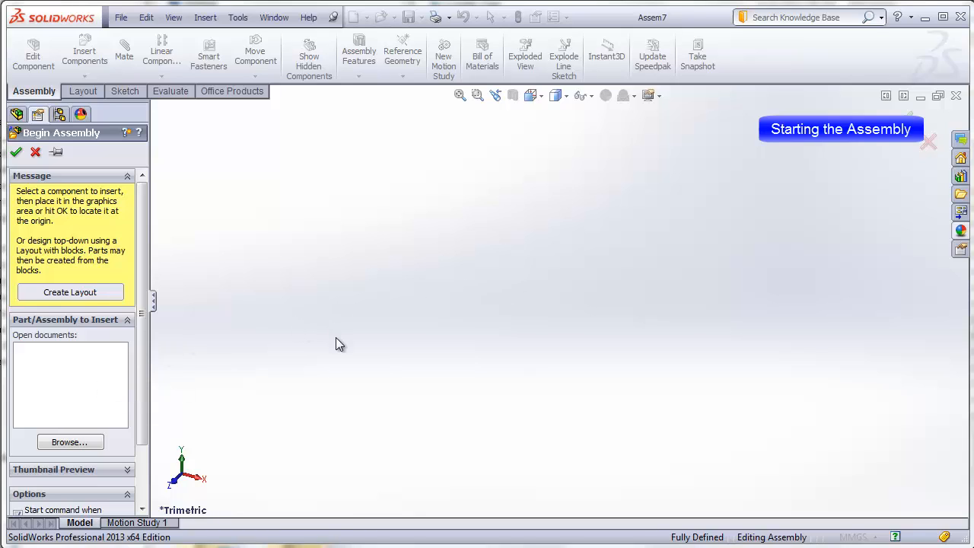
left_click(174, 18)
left_click(202, 196)
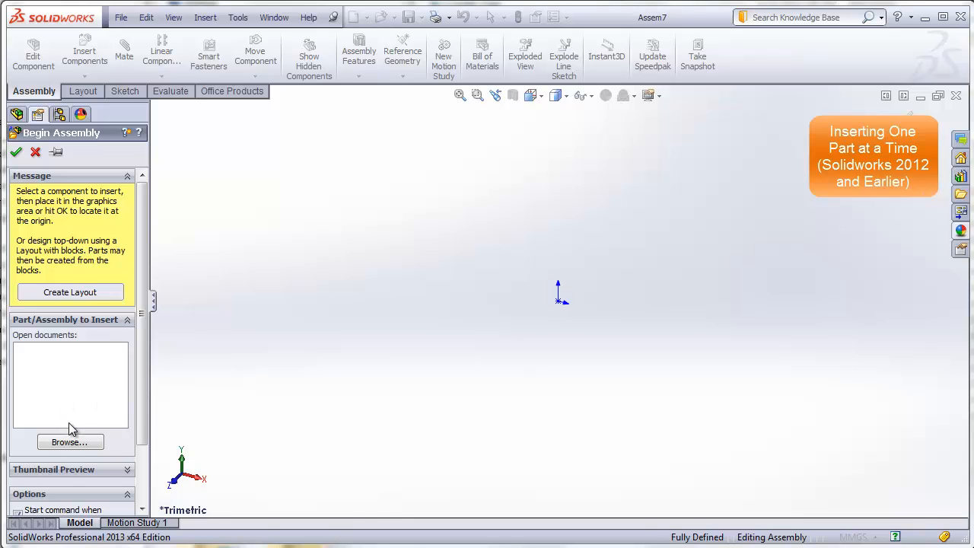
Insert bike_bottom-bracket-shell_129F13_v1.SLDPRT into the new assembly, locating it at the assembly origin.
left_click(70, 442)
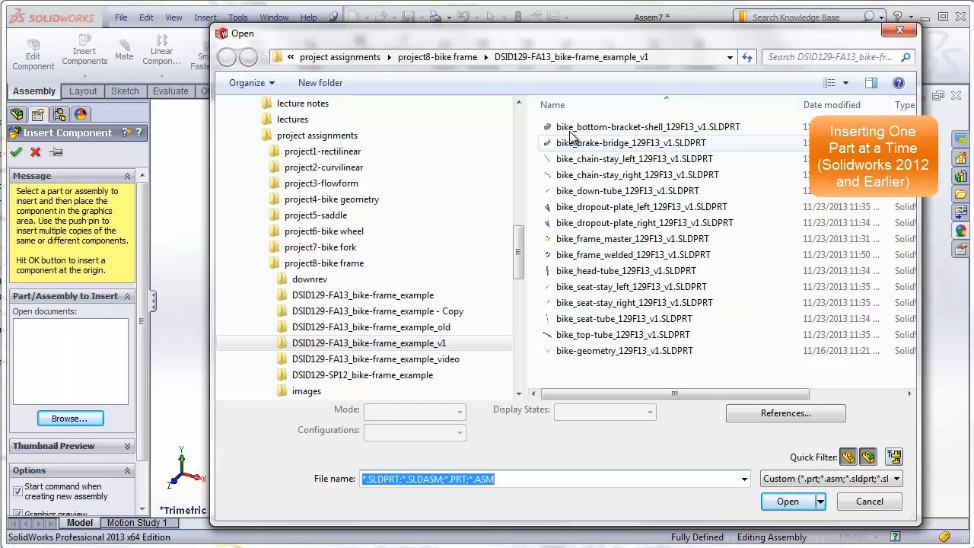
left_click(596, 128)
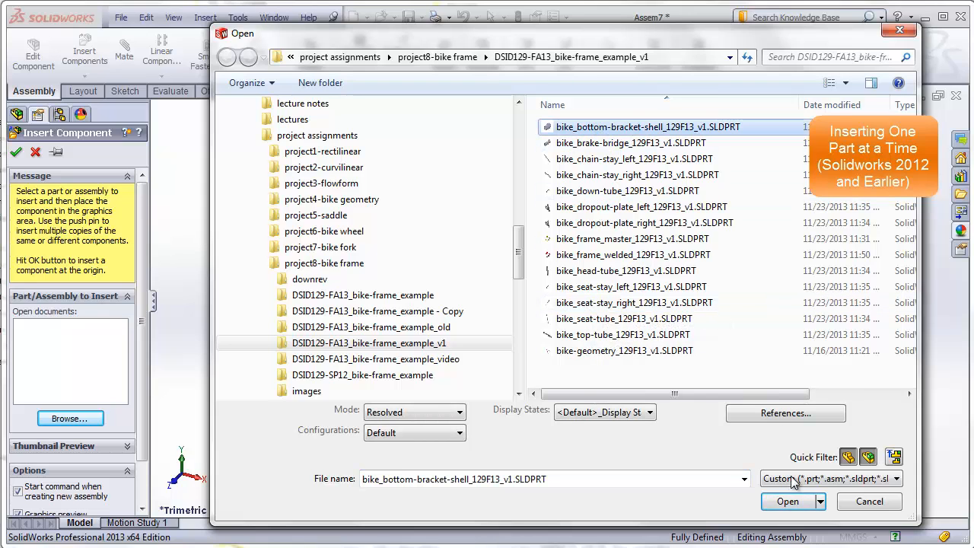
left_click(788, 501)
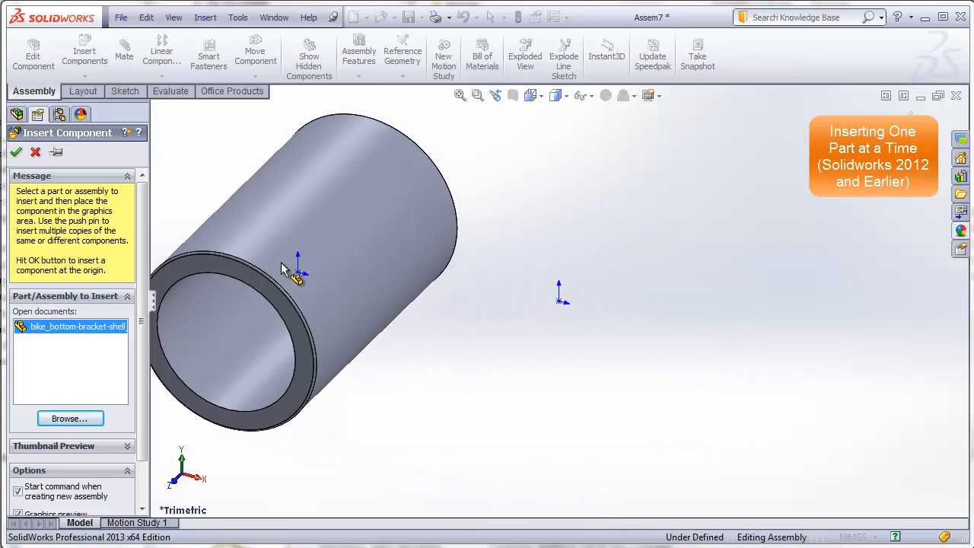
left_click(16, 153)
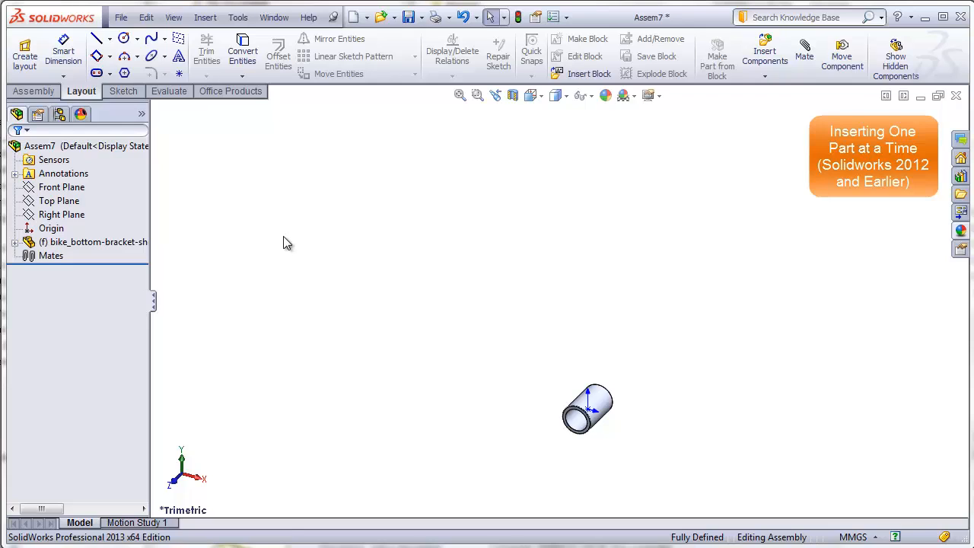
Widen the feature tree and insert bike_brake-bridge_129F13_v1.SLDPRT into the assembly, locating it at the assembly origin.
left_click_drag(150, 208, 224, 229)
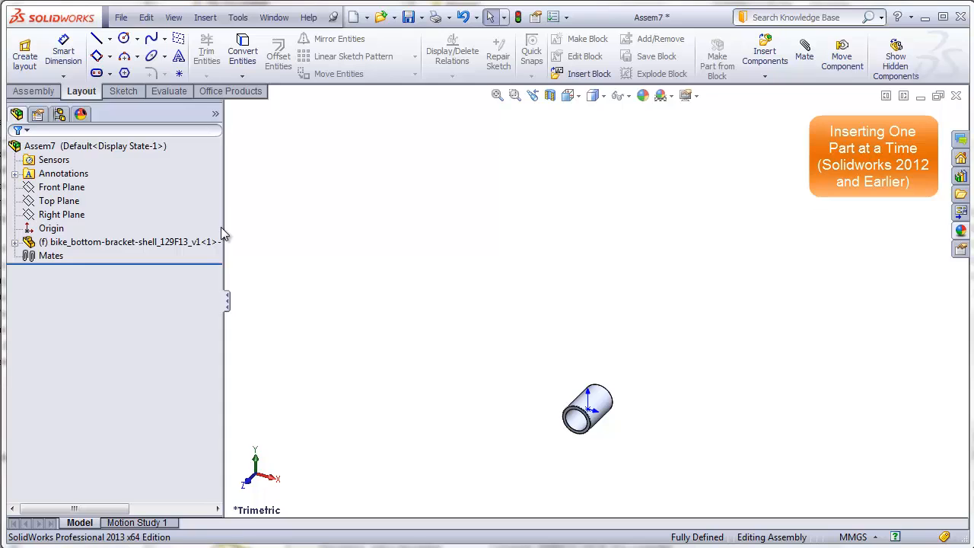
left_click(42, 95)
left_click(86, 60)
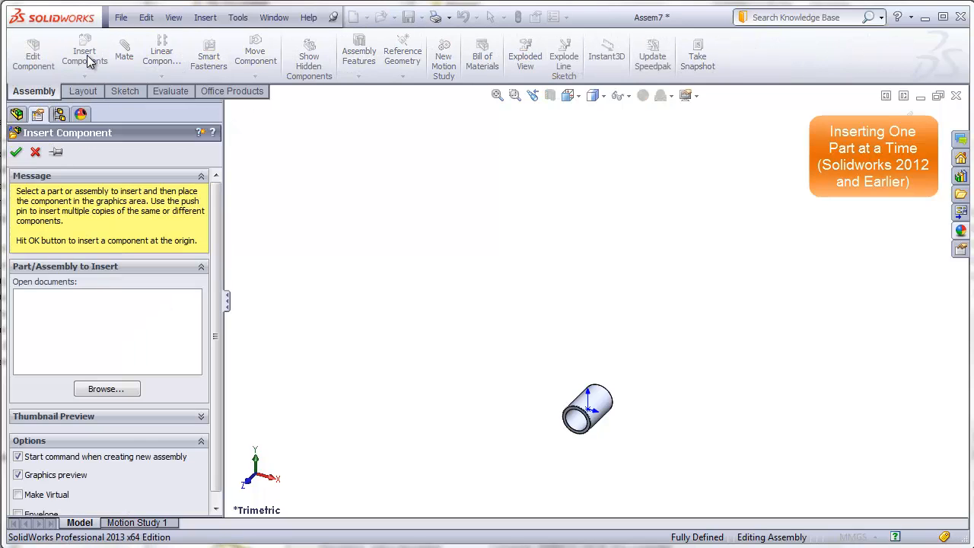
left_click(111, 389)
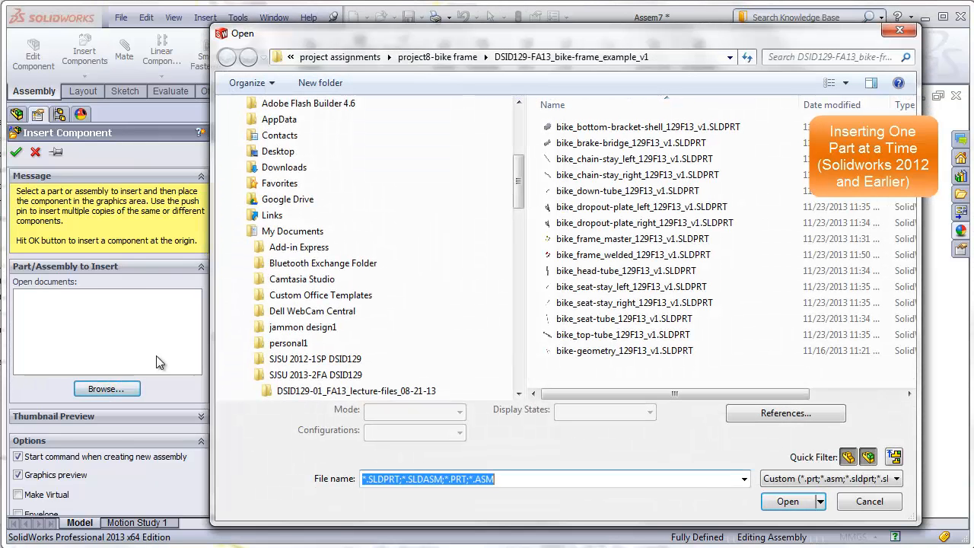
left_click(598, 144)
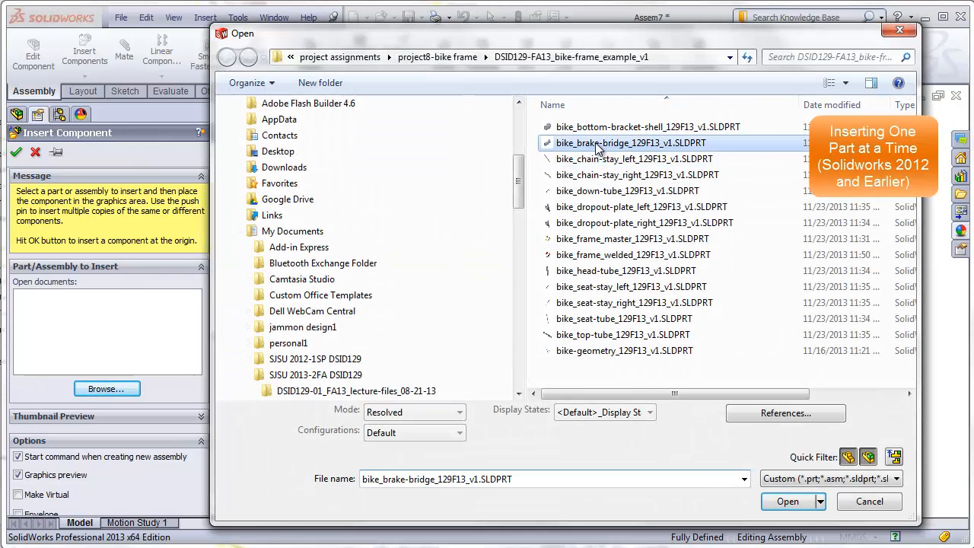
left_click(788, 502)
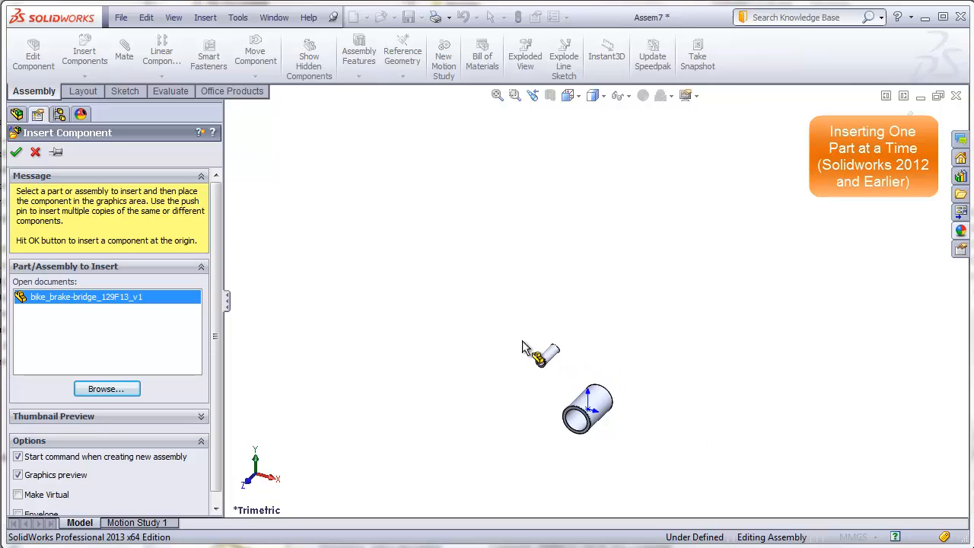
left_click(17, 154)
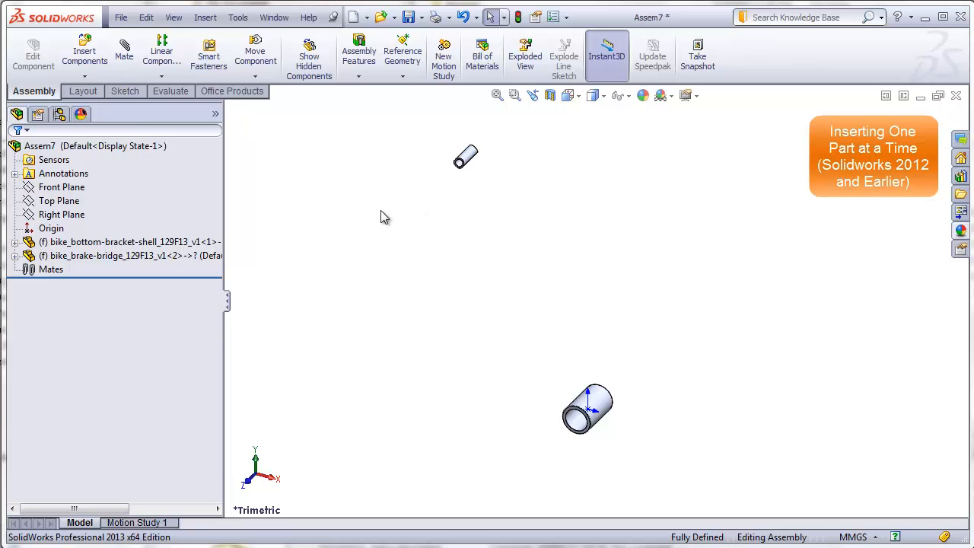
Insert bike_chain-stay_left_129F13_v1.SLDPRT into the assembly, locating it at the assembly origin.
left_click(85, 50)
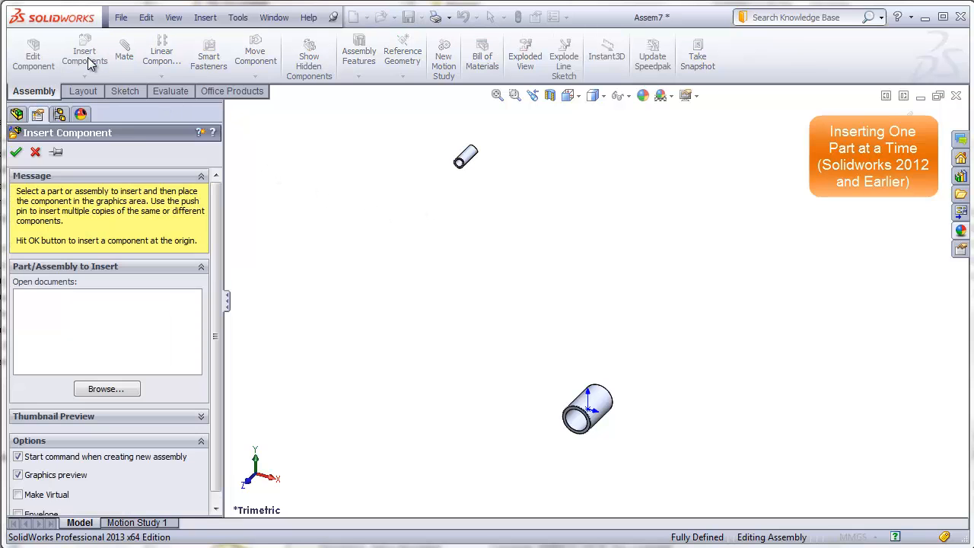
left_click(118, 389)
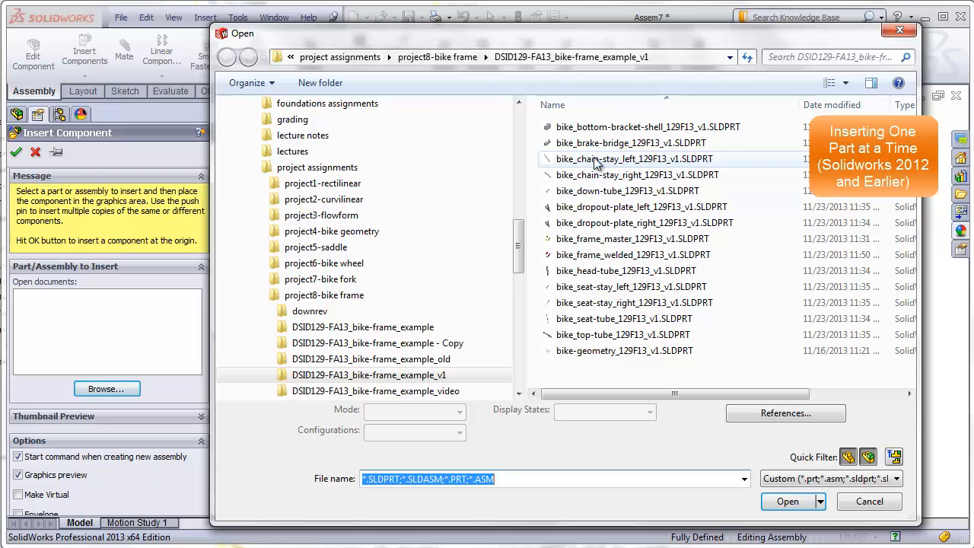
left_click(601, 162)
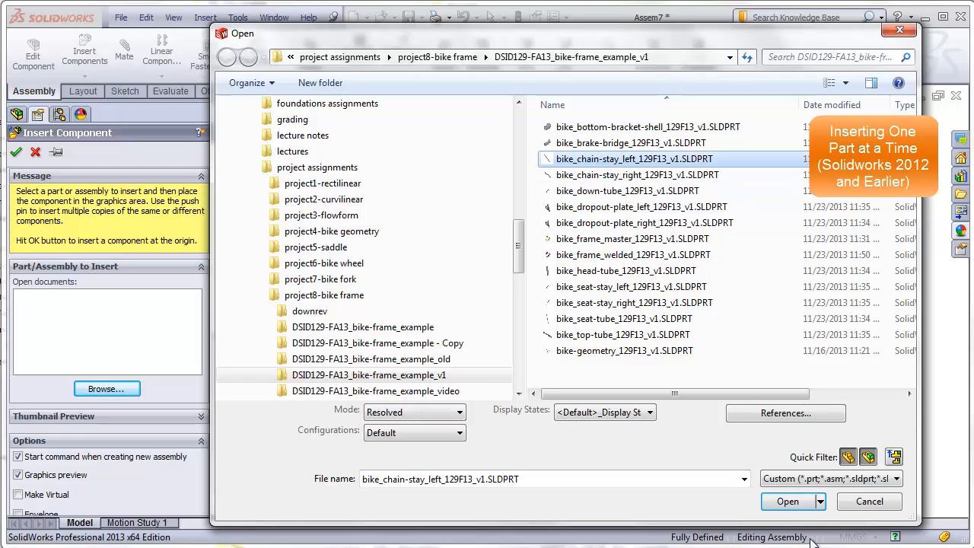
left_click(788, 501)
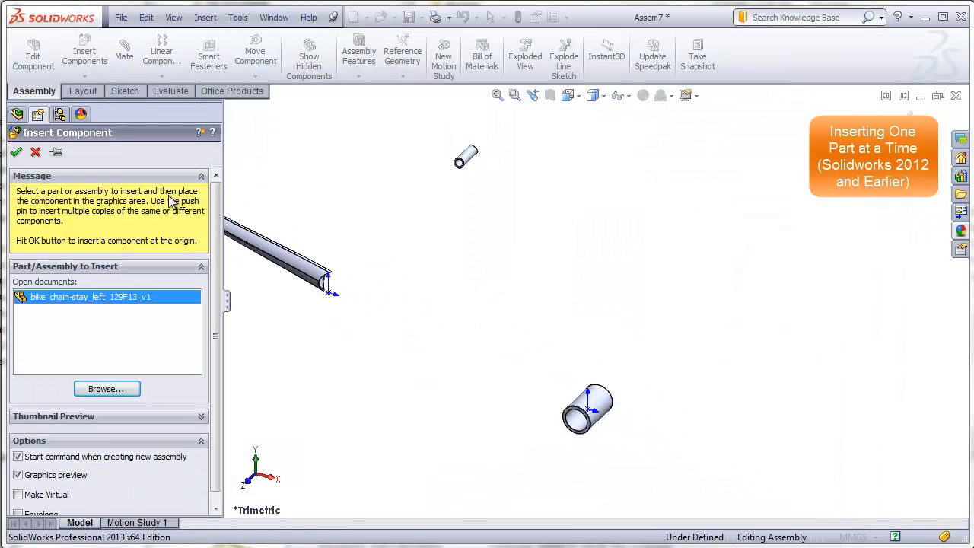
left_click(16, 152)
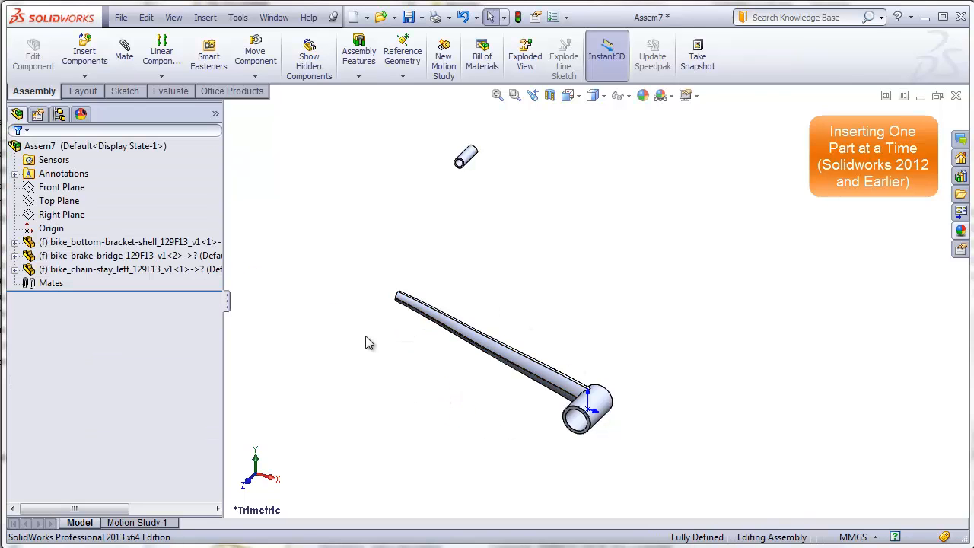
Insert bike_chain-stay_right_129F13_v1.SLDPRT into the assembly, locating it at the assembly origin.
left_click(85, 54)
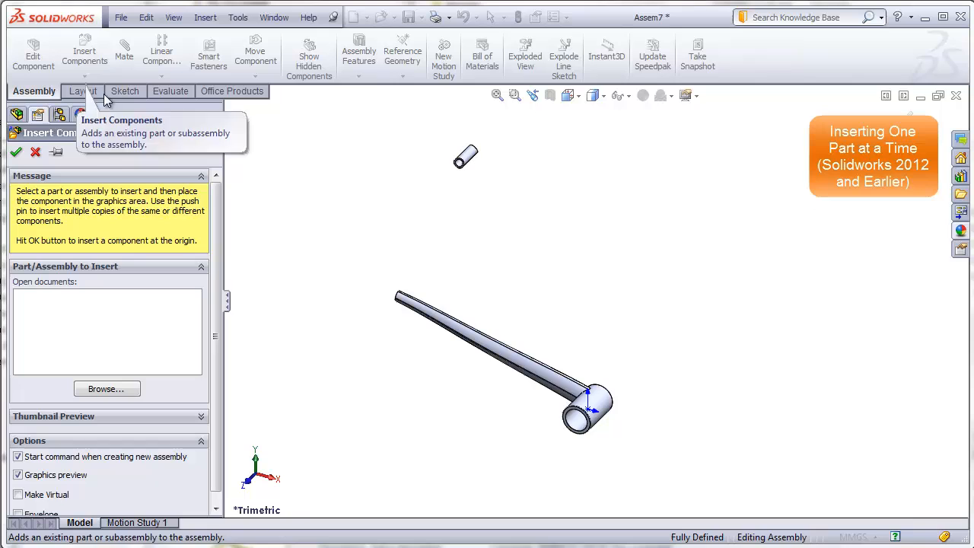
left_click(124, 390)
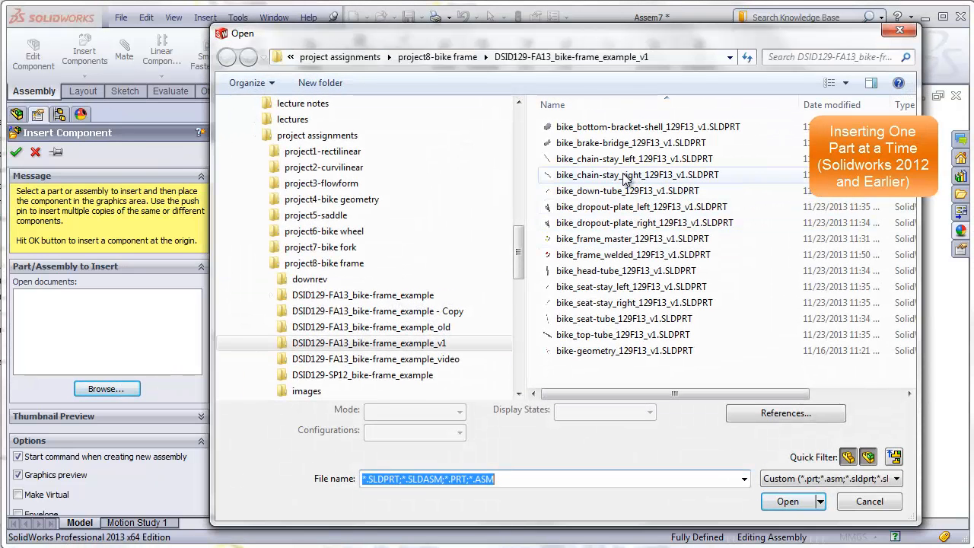
left_click(626, 176)
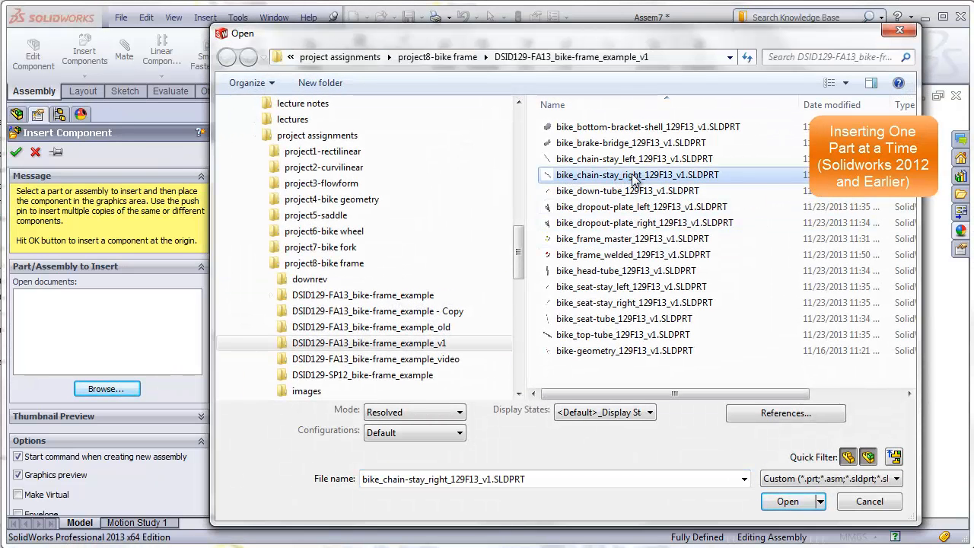
left_click(788, 501)
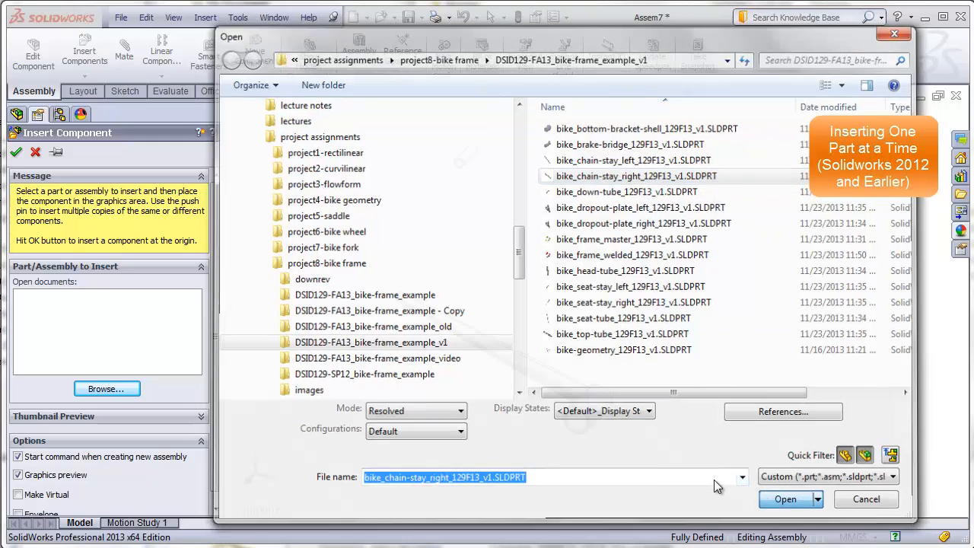
left_click(16, 151)
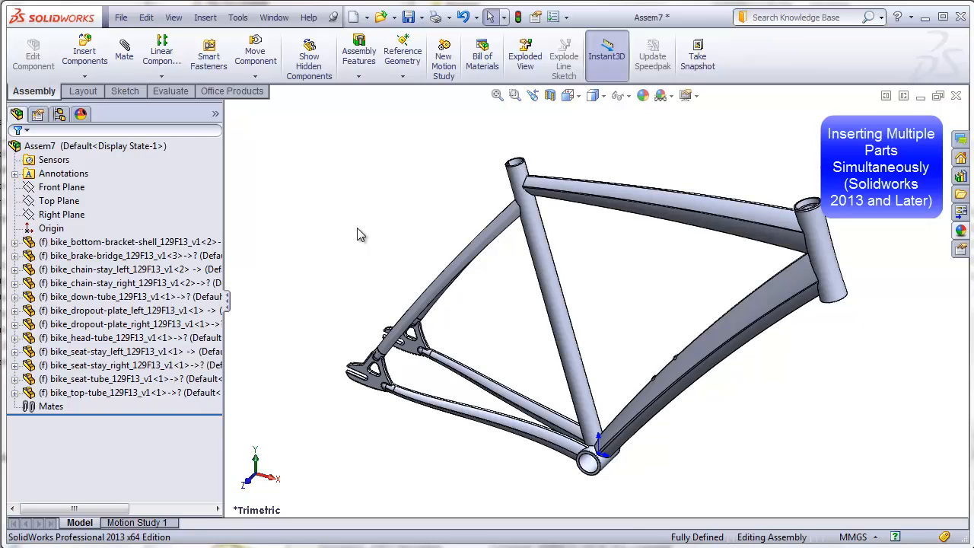
Undo the last insertion and insert all bike part files together at the assembly origin, leaving out bike_frame_master, bike_frame_welded and bike-geometry.
key("ctrl+z")
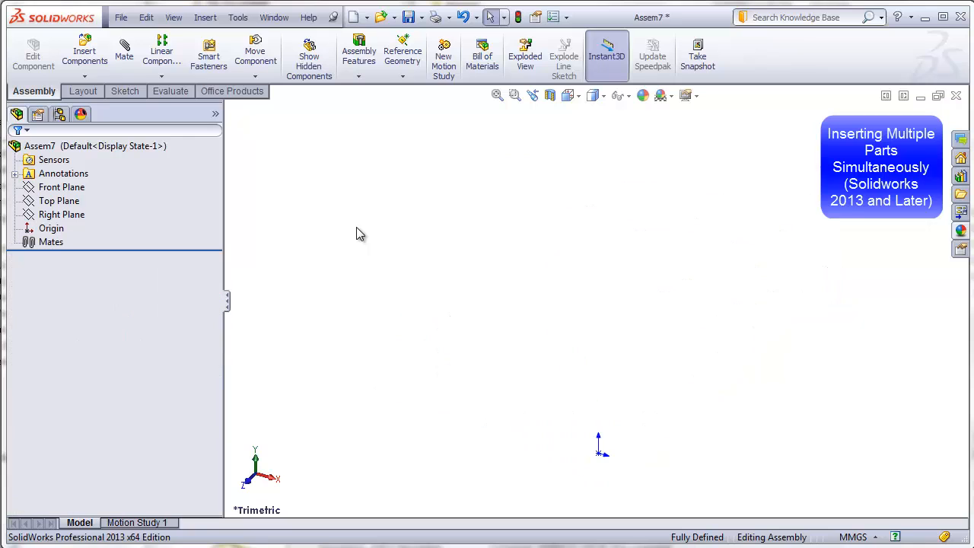
left_click(85, 55)
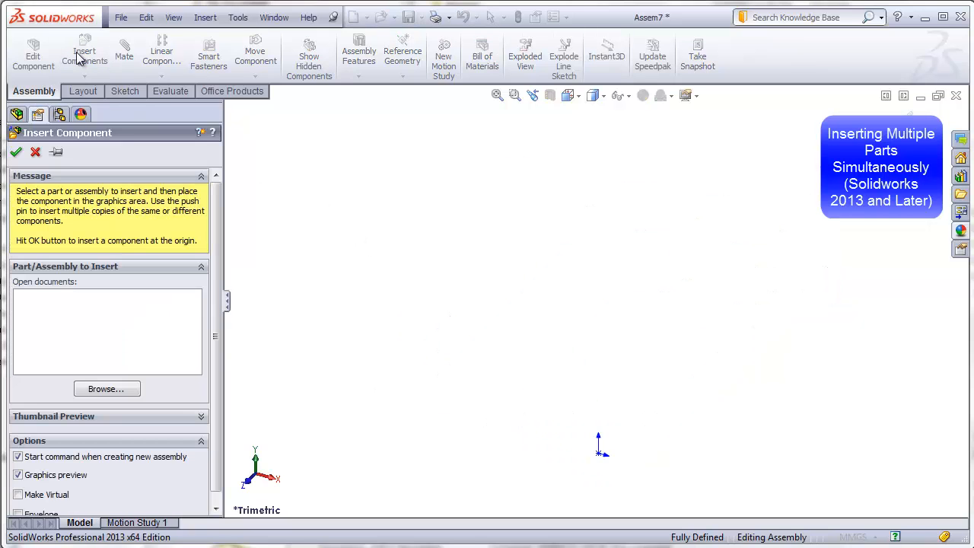
left_click(131, 392)
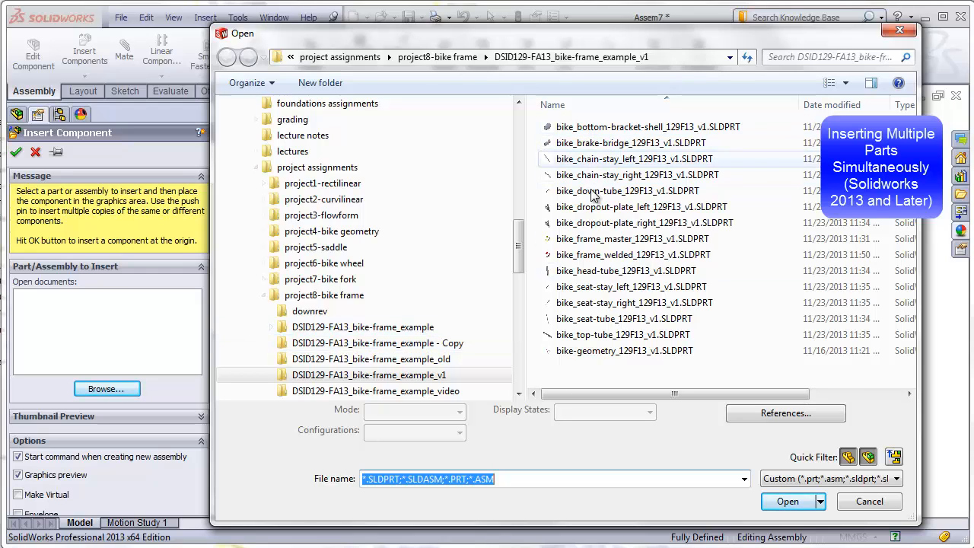
left_click(588, 131)
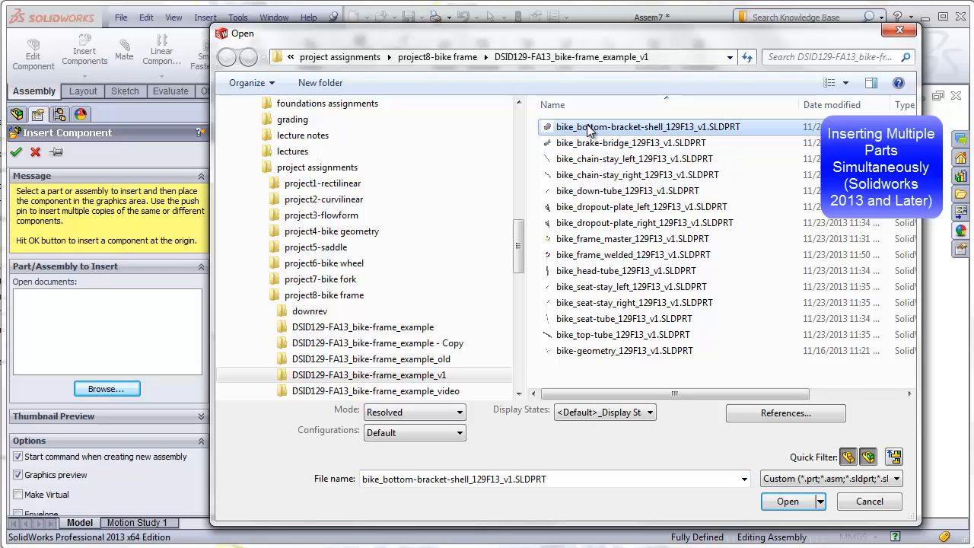
left_click(607, 352, "shift")
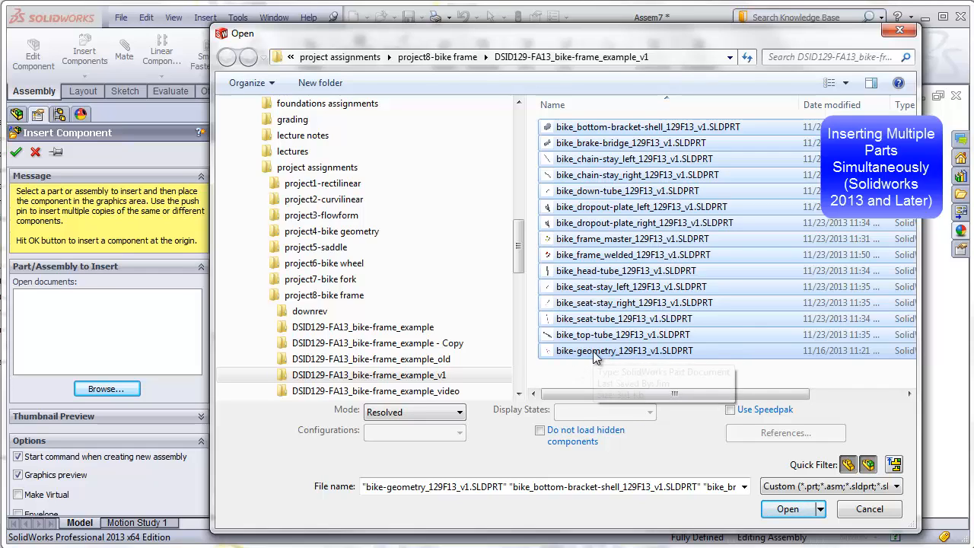
left_click(593, 351, "ctrl")
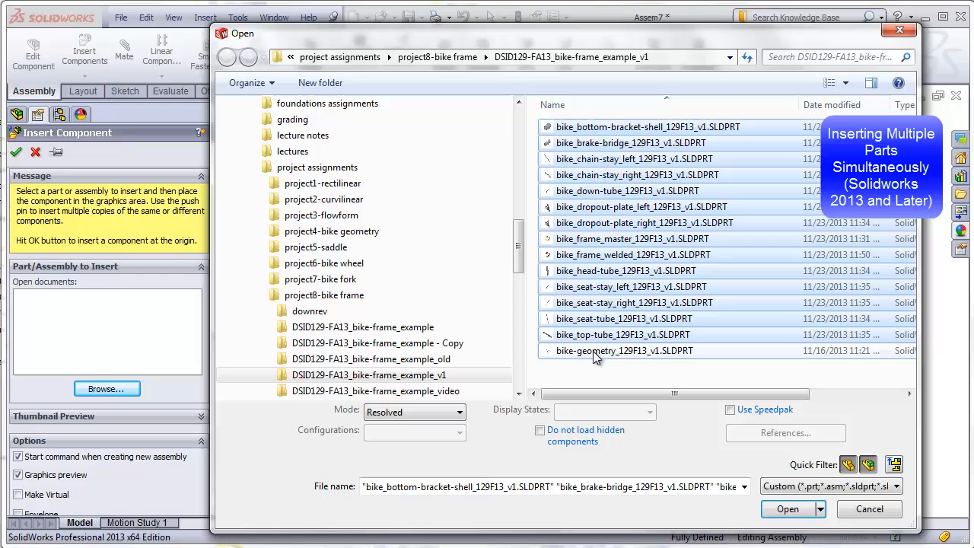
left_click(615, 242, "ctrl")
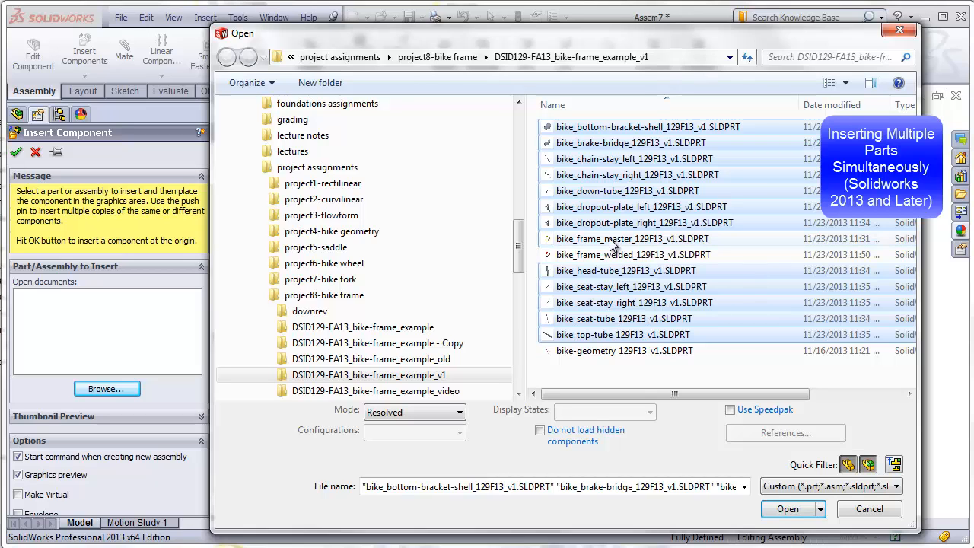
left_click(787, 508)
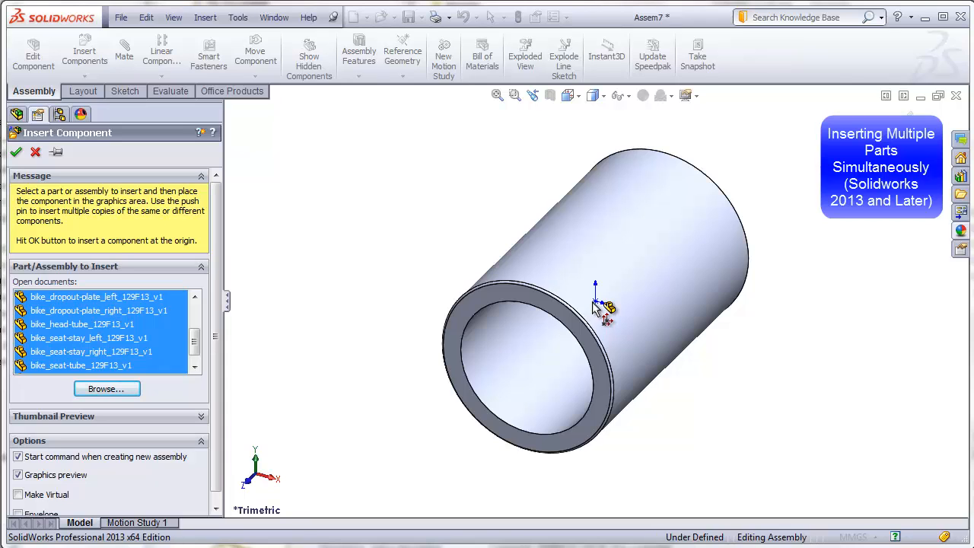
left_click(595, 304)
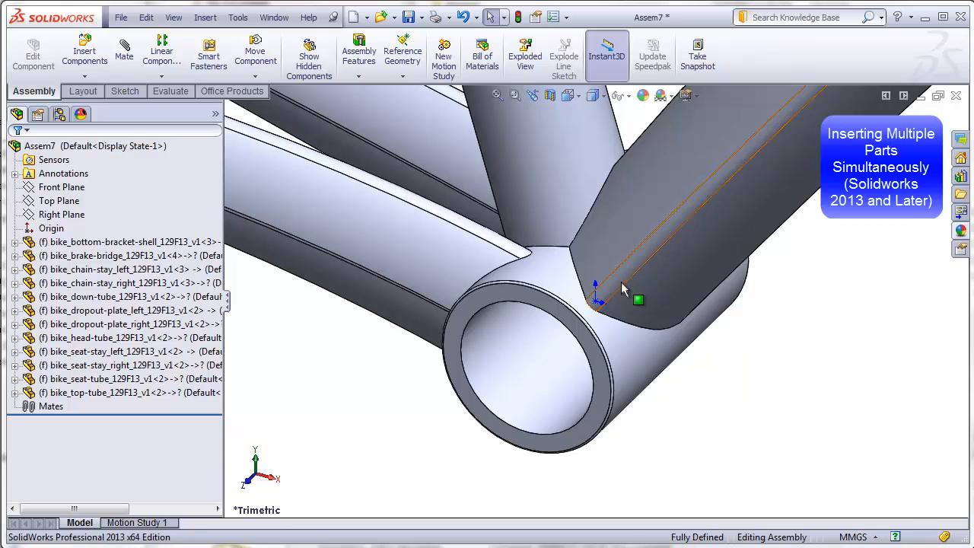
scroll(622, 282, "up", 5)
scroll(618, 250, "up", 4)
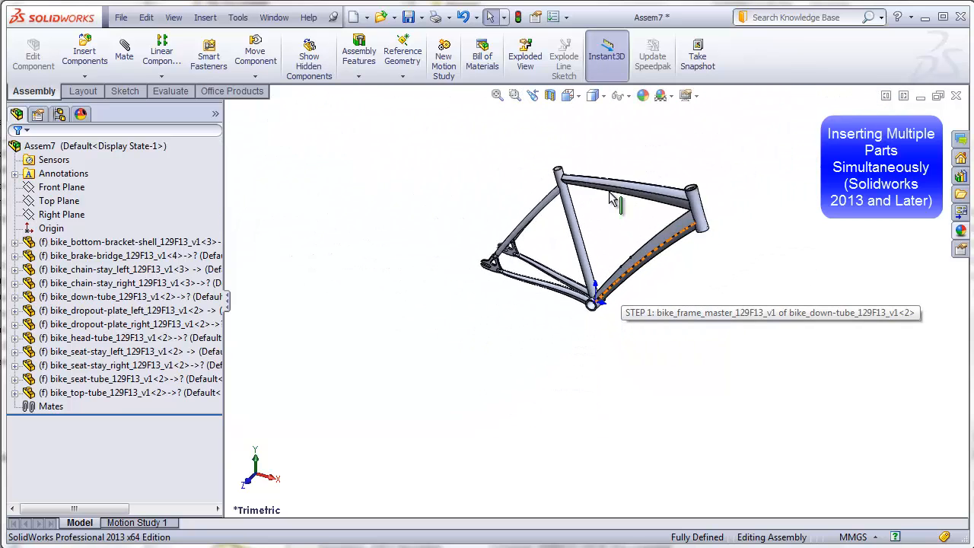
scroll(610, 187, "down", 3)
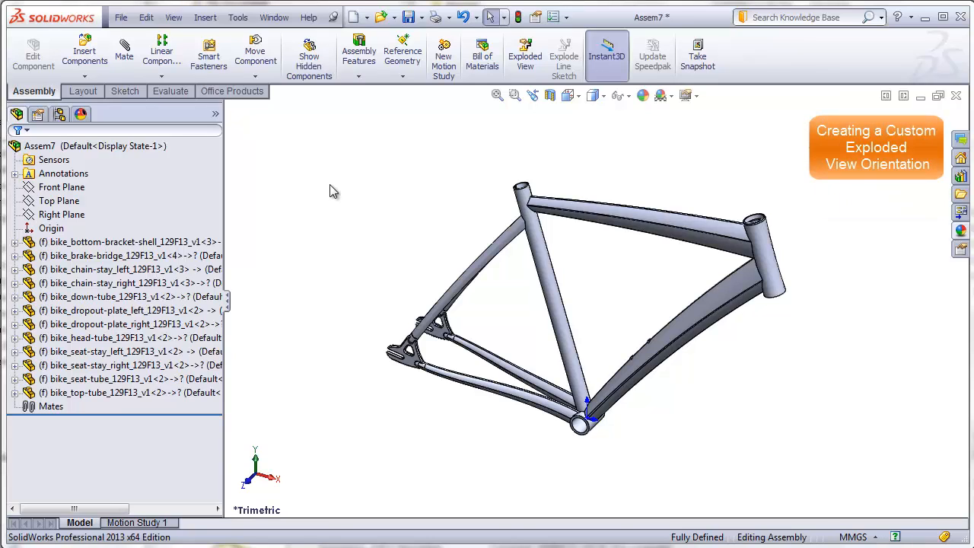
Display the assembly's configurations and look at the Default configuration.
left_click(61, 116)
left_click(78, 163)
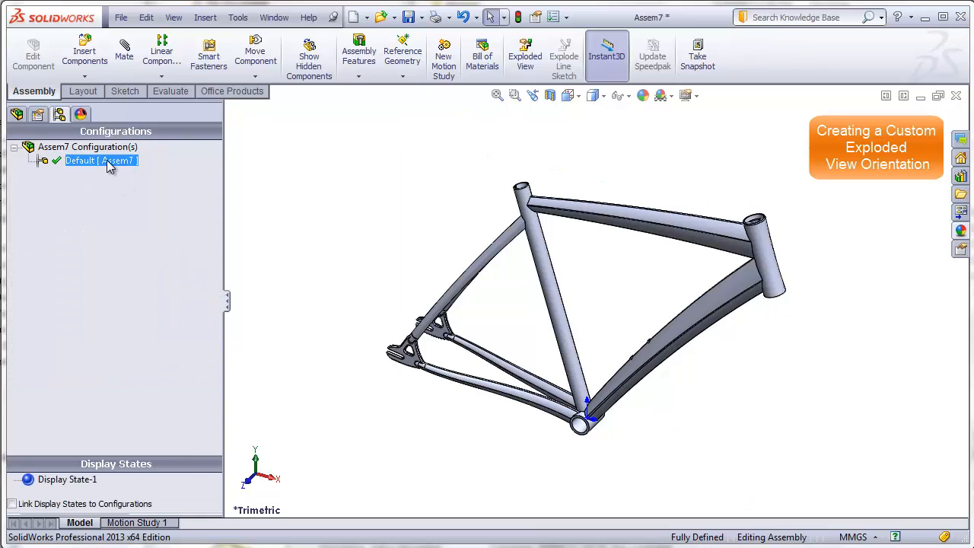
left_click(117, 188)
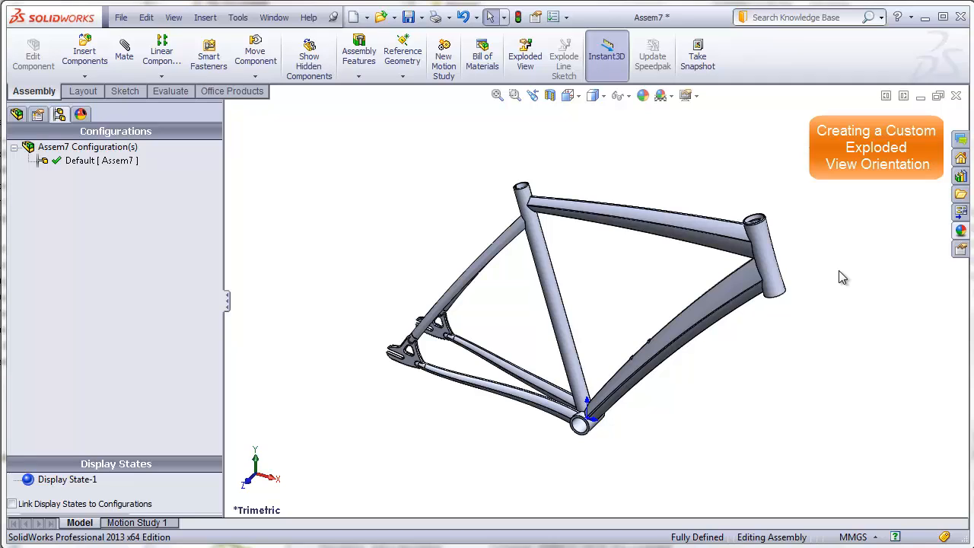
View the frame assembly in the Isometric and Front standard orientations.
left_click(578, 97)
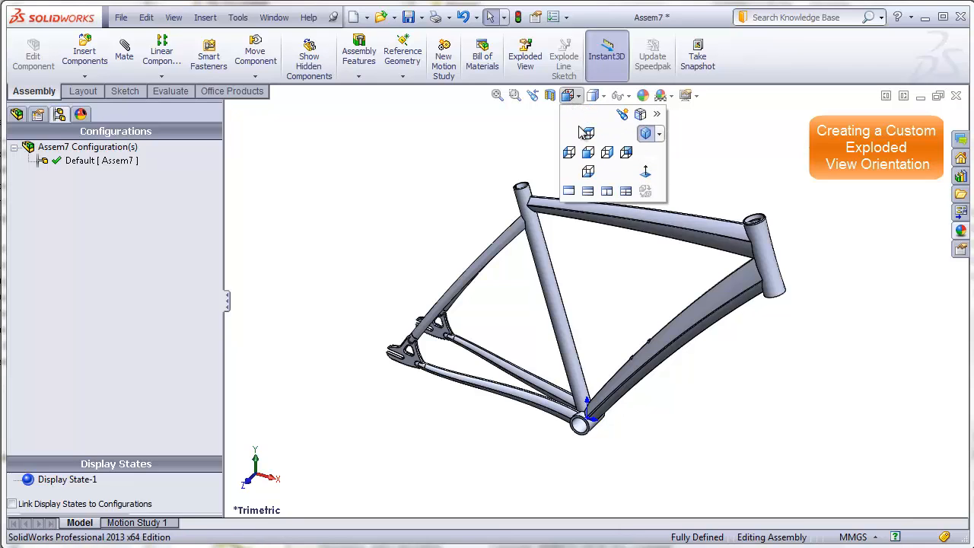
left_click(644, 133)
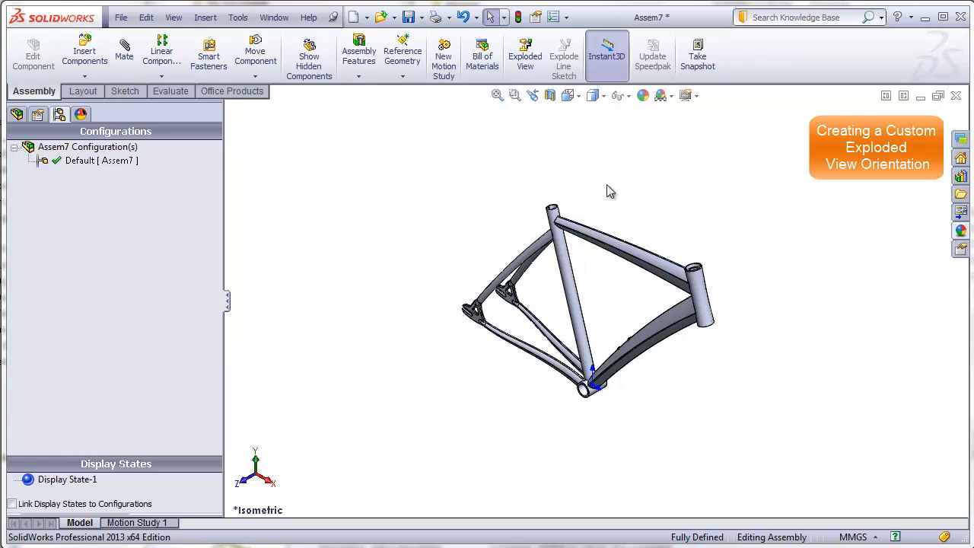
left_click(577, 101)
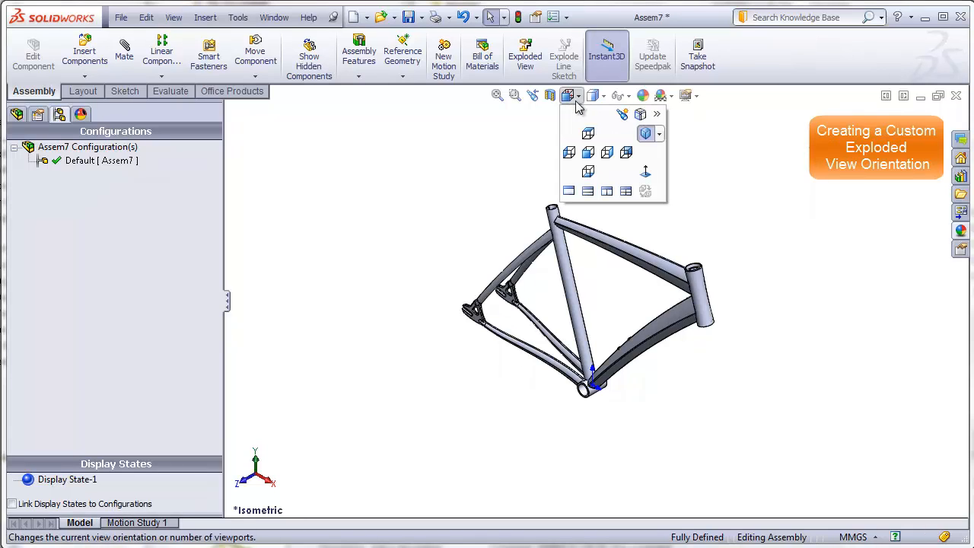
left_click(587, 152)
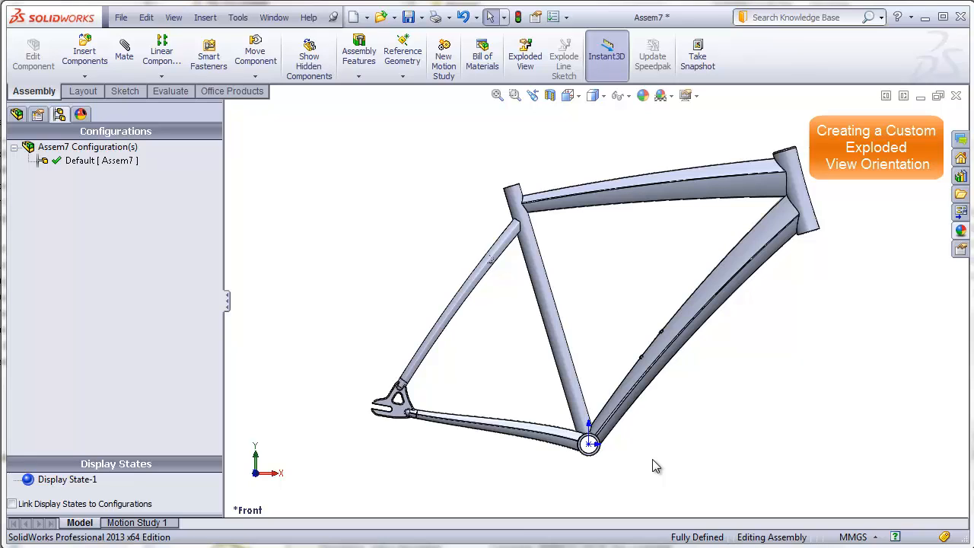
Try turning and tilting the frame from the Front view in fixed increments, and compare with the Isometric view.
key("Left")
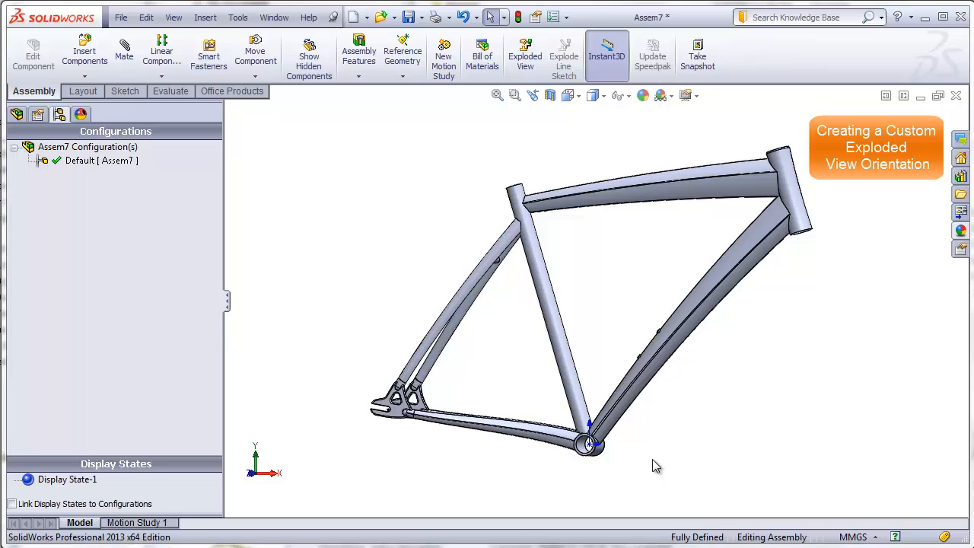
key("Left")
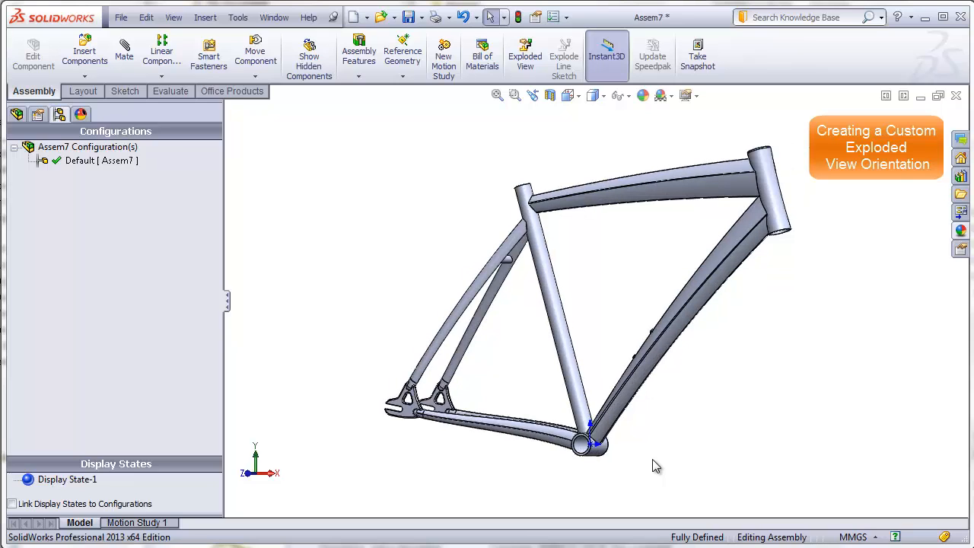
key("Down")
key("Down")
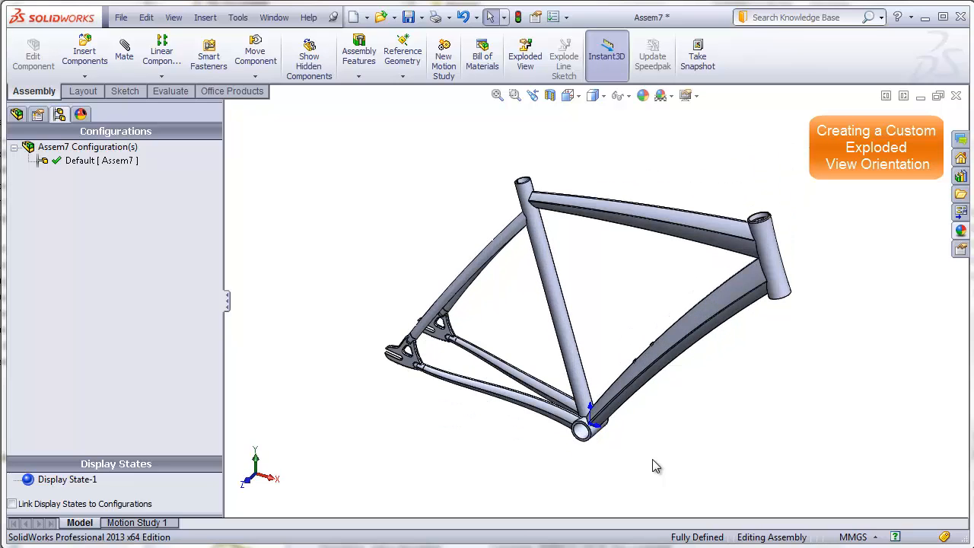
key("Up")
key("Up")
key("Up")
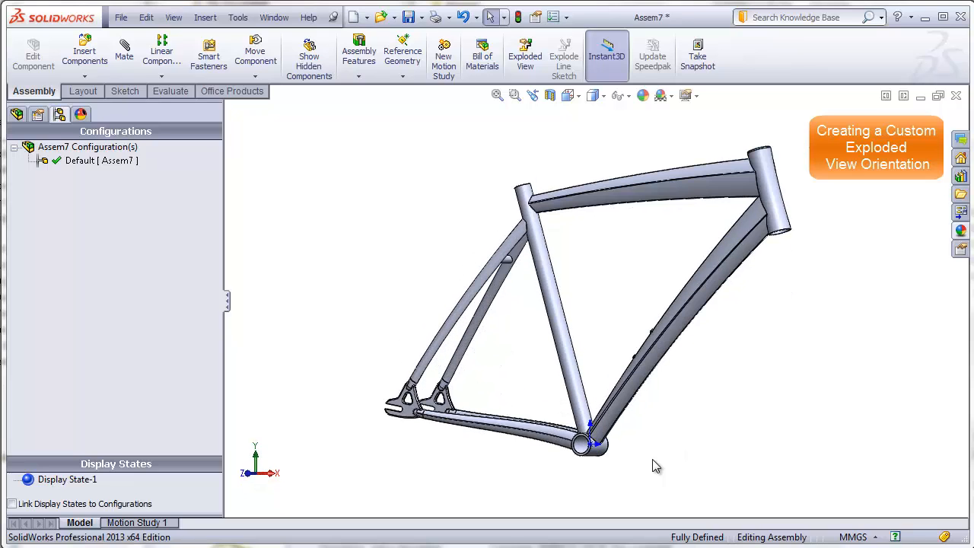
key("Down")
key("Down")
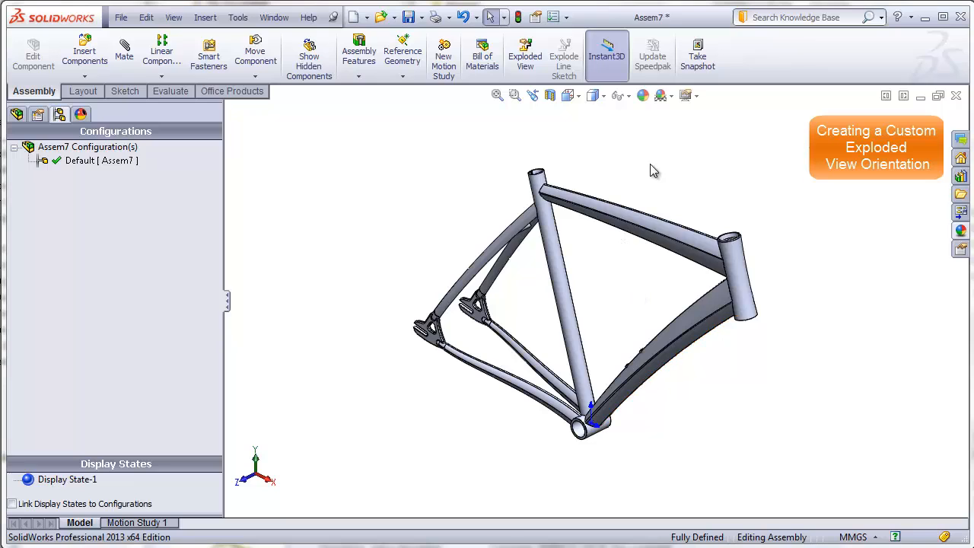
left_click(575, 100)
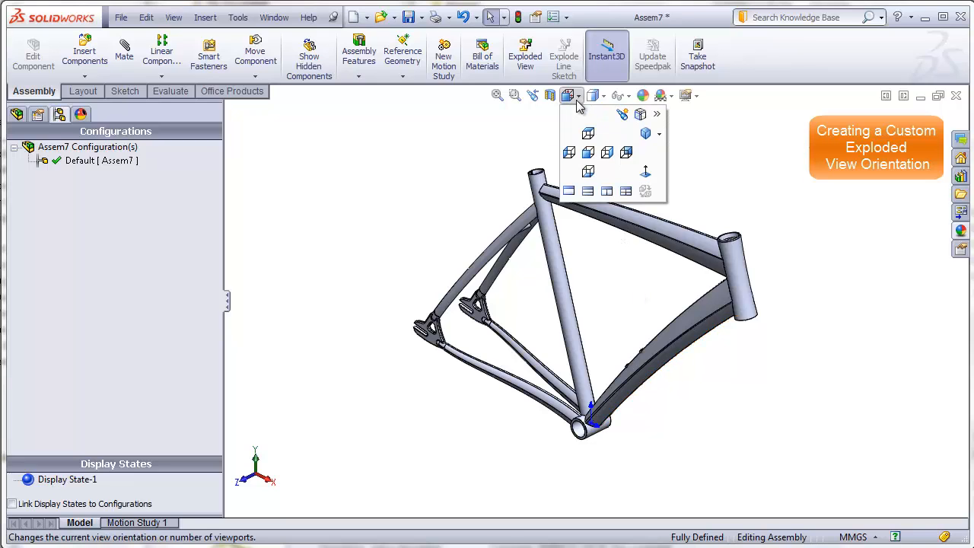
left_click(642, 132)
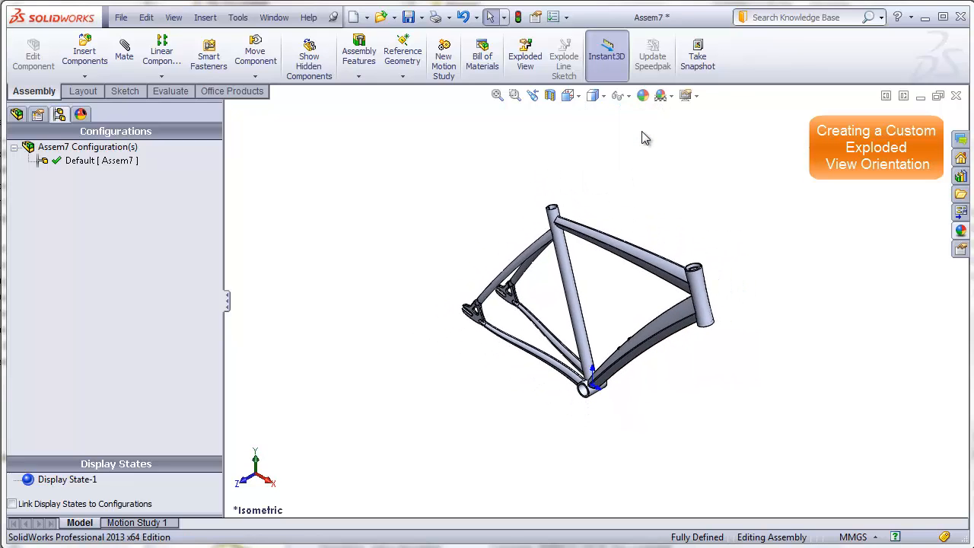
Orient the frame to the Front view and turn it in fixed increments to a custom angle showing both sides of the rear triangle.
left_click(573, 98)
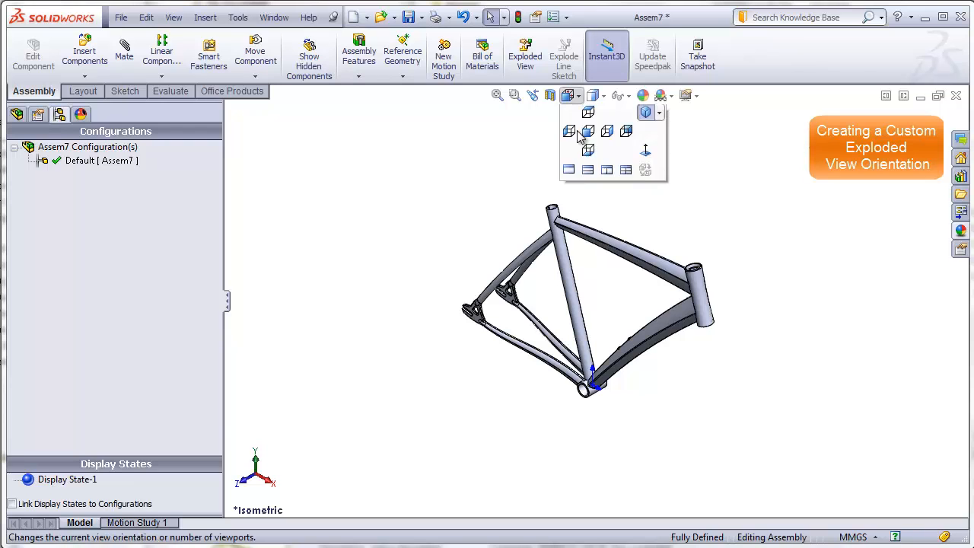
left_click(592, 158)
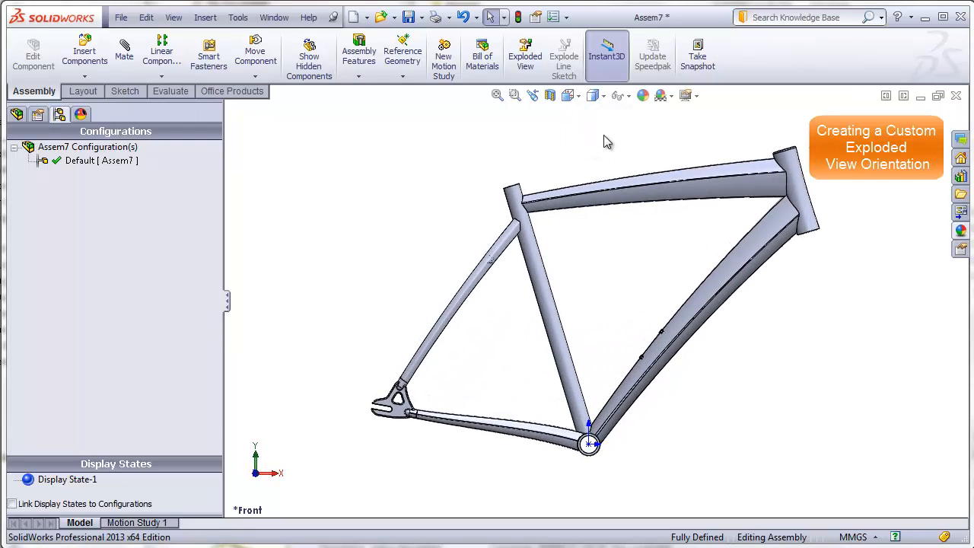
key("Left")
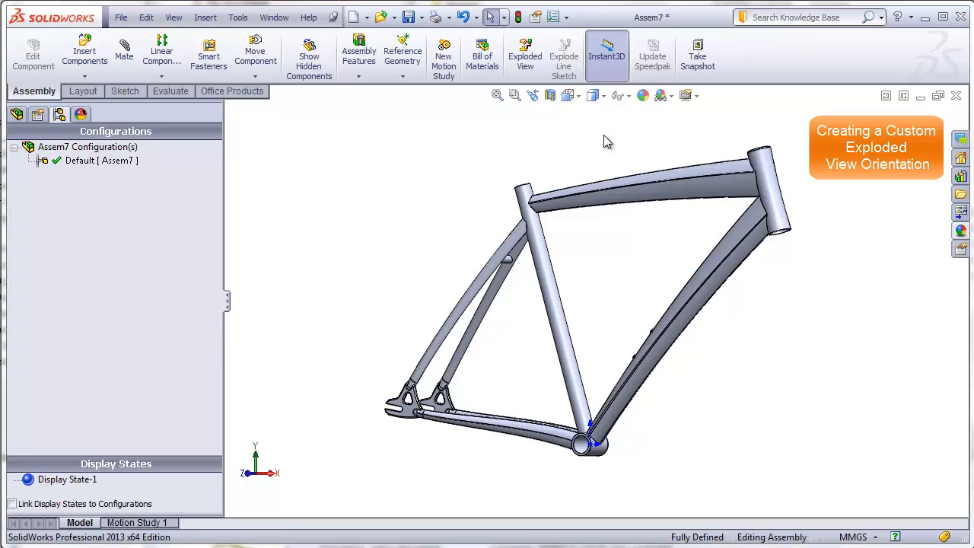
key("Left")
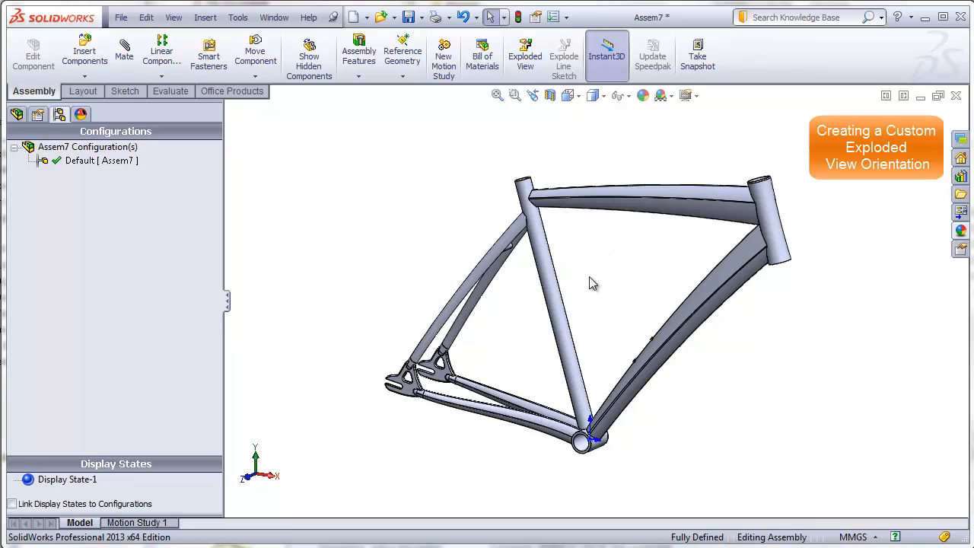
Save the current view orientation as a named view called "exploded view".
key("space")
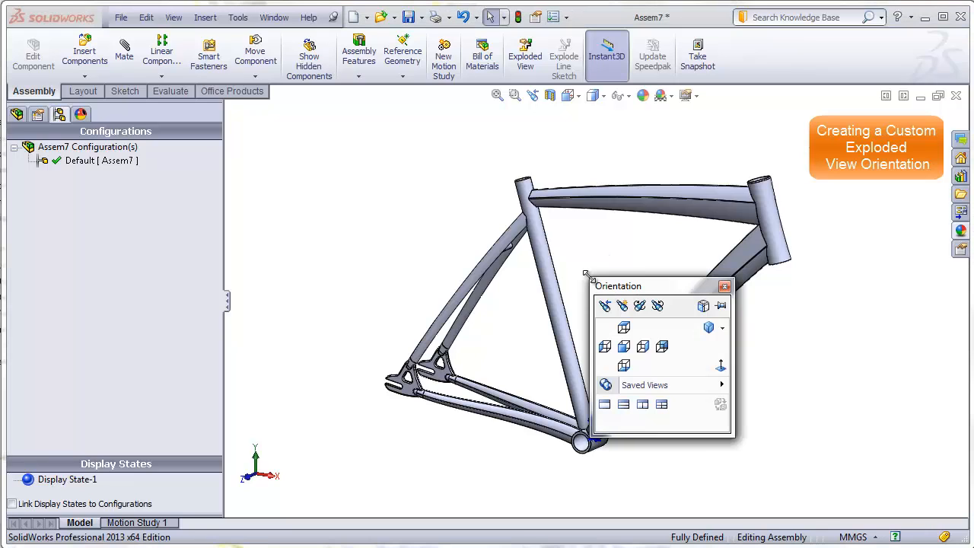
left_click(624, 305)
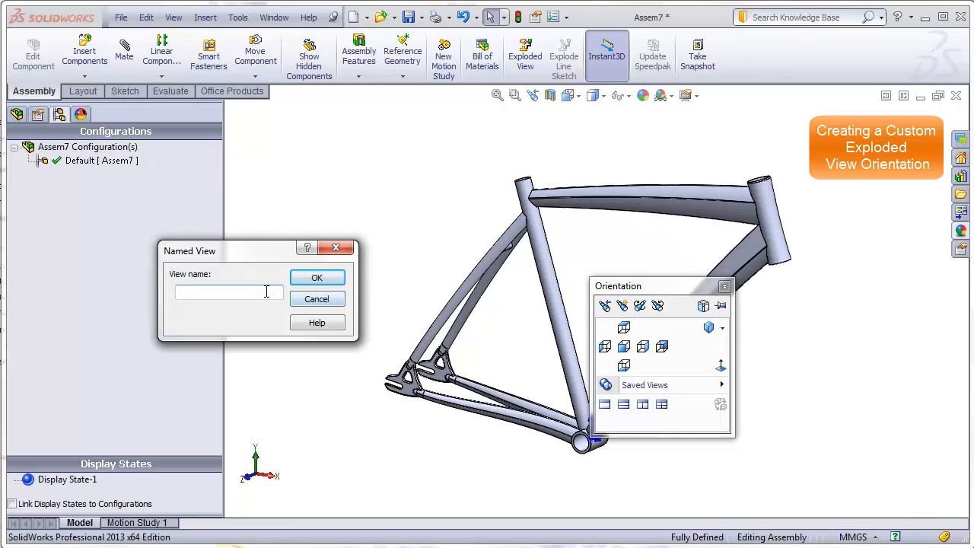
type("exploded view")
left_click(312, 280)
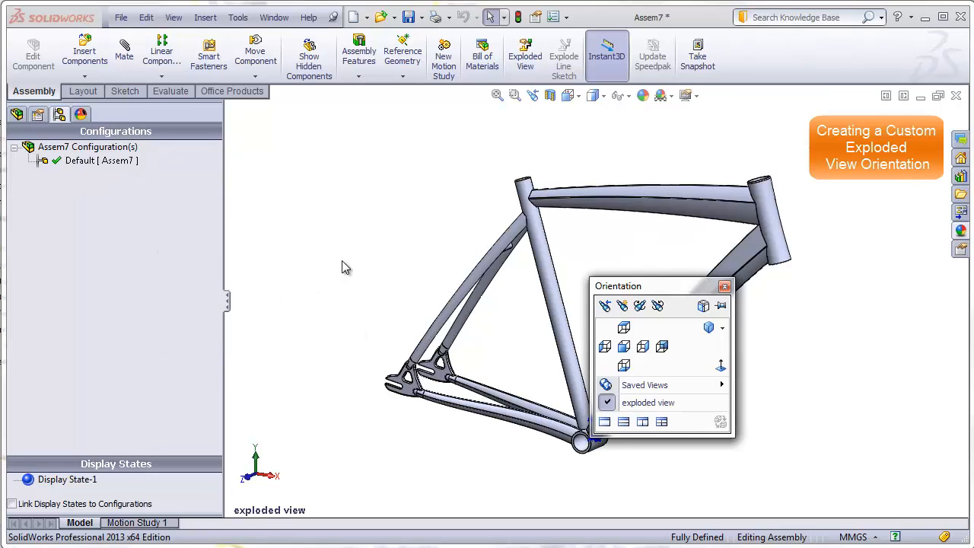
left_click(726, 287)
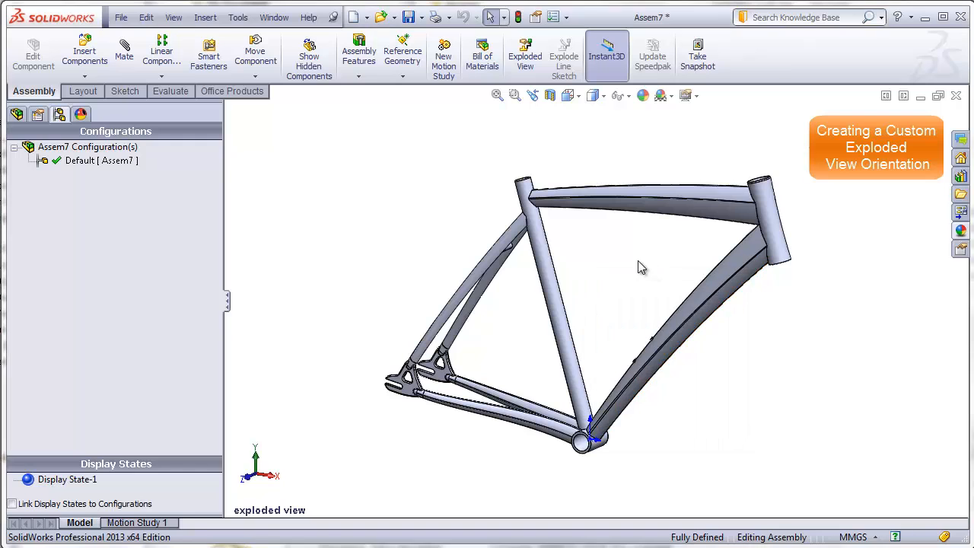
Rotate the frame to a different angle and restore the saved "exploded view" orientation.
middle_click_drag(685, 376, 731, 373)
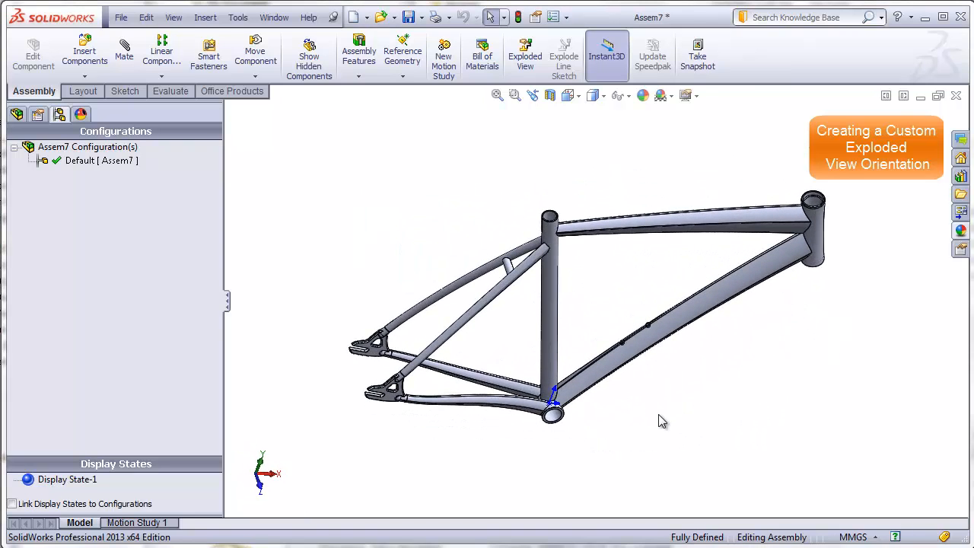
key("space")
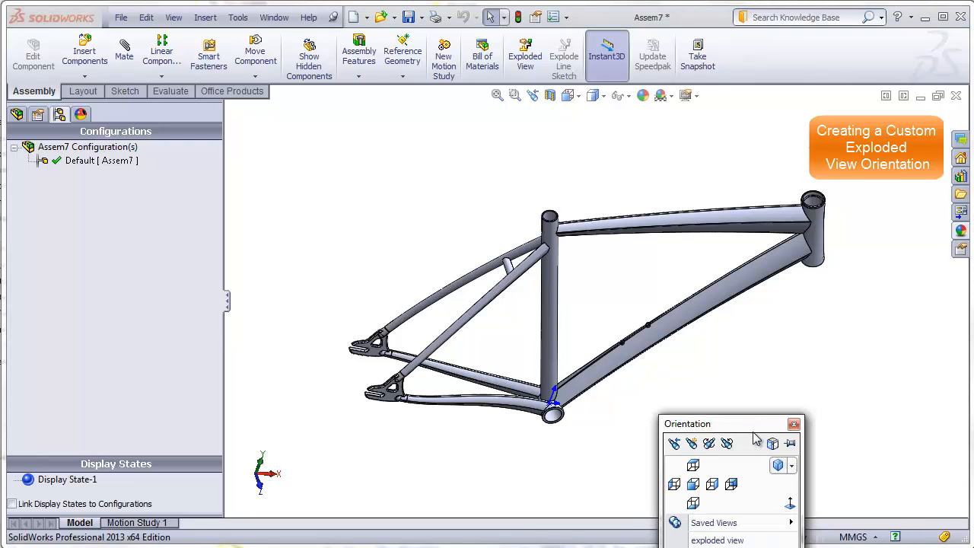
left_click_drag(746, 429, 751, 312)
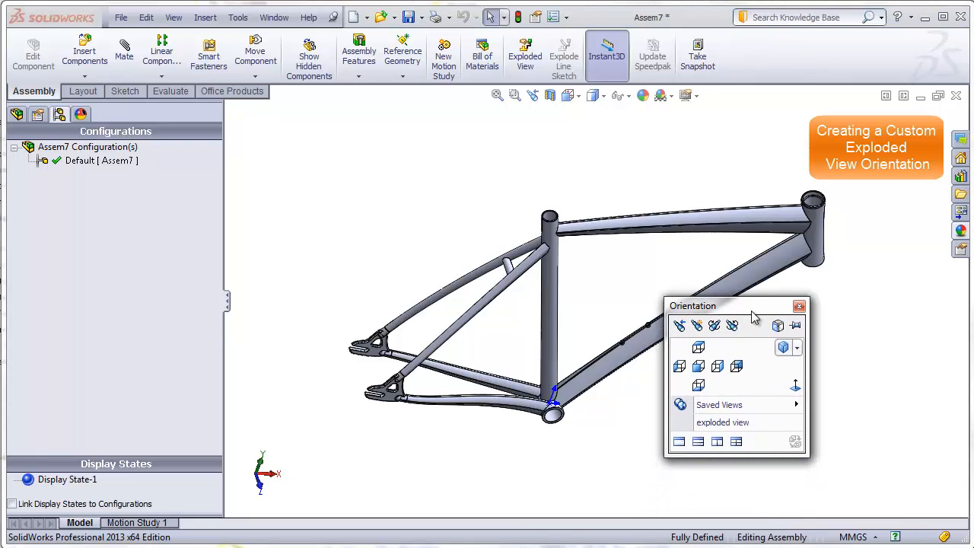
left_click(733, 428)
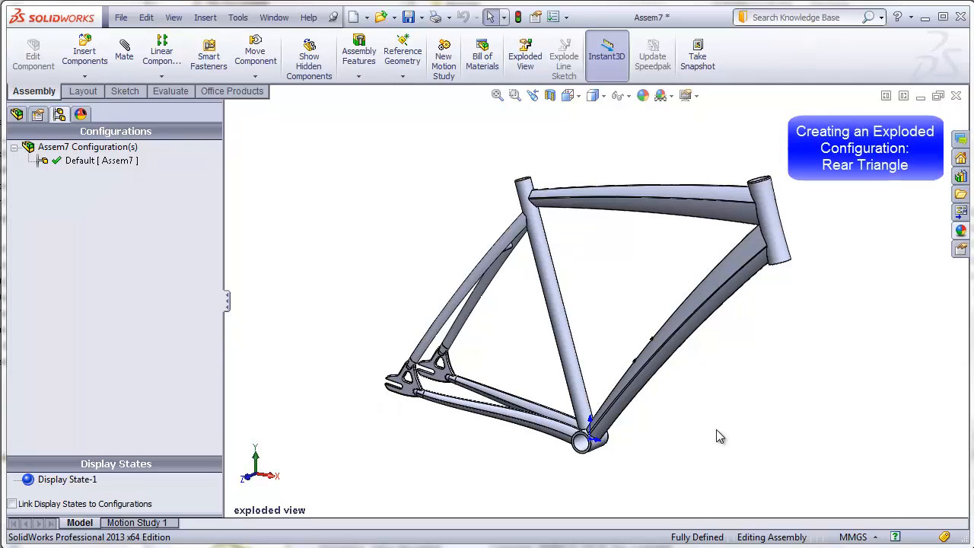
Start a new exploded view for the Default configuration and review the explode steps, settings and options.
left_click(57, 164)
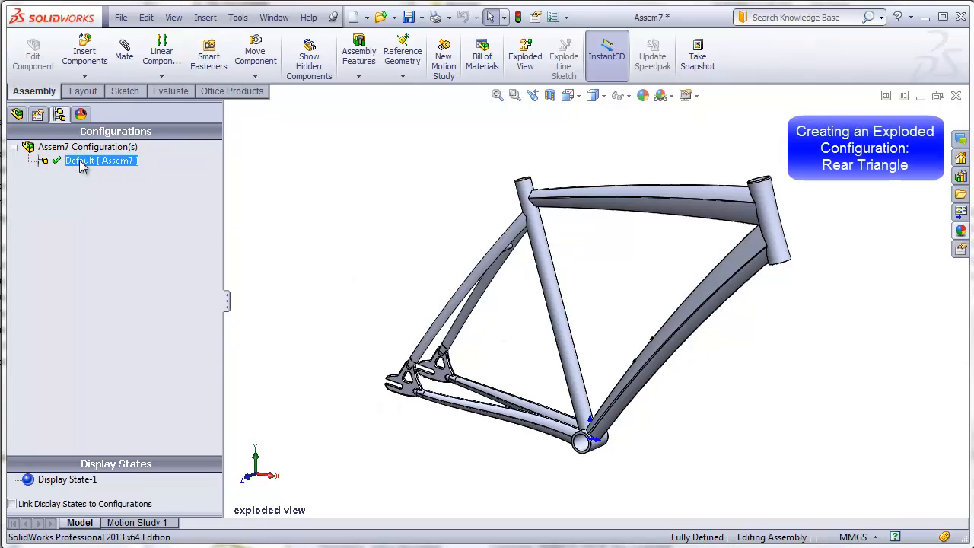
right_click(81, 162)
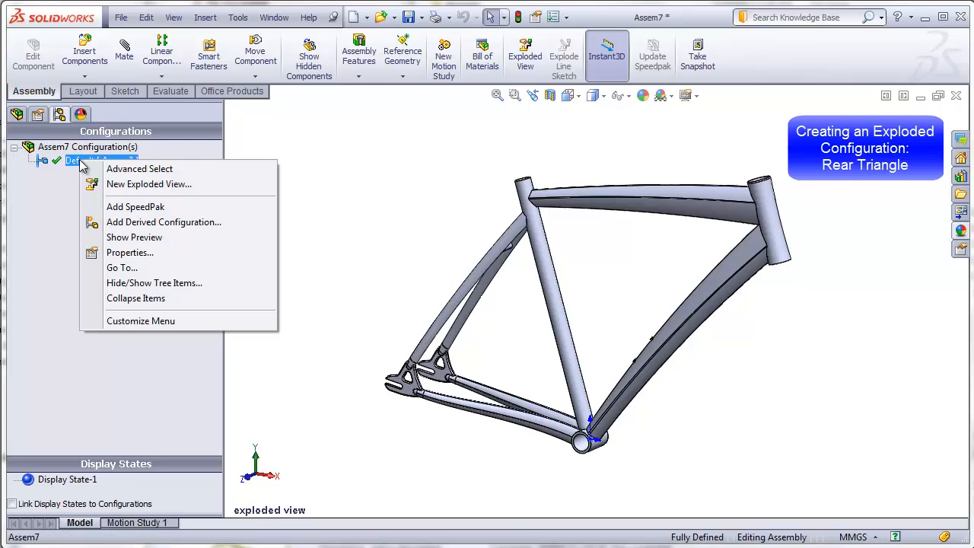
left_click(112, 185)
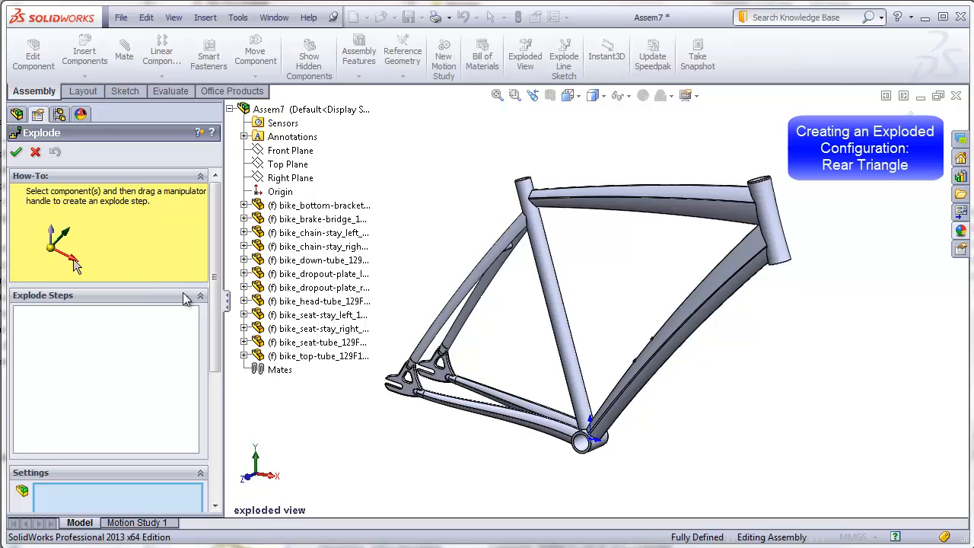
left_click_drag(216, 295, 217, 294)
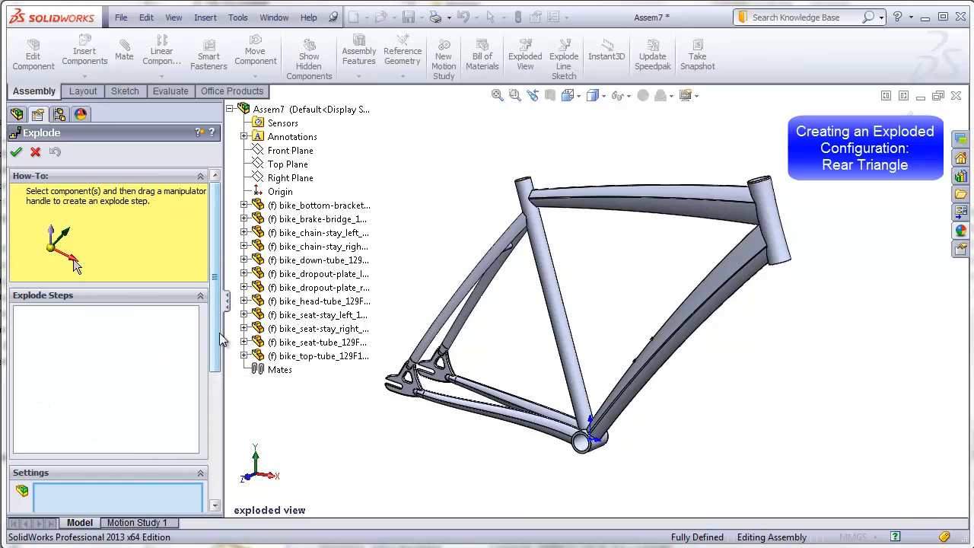
left_click_drag(219, 340, 217, 450)
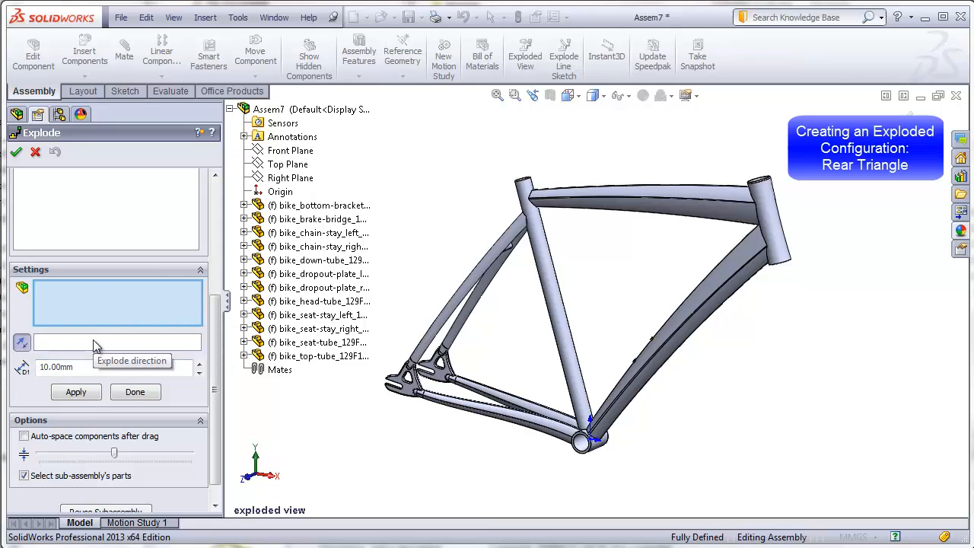
scroll(216, 327, "up", 5)
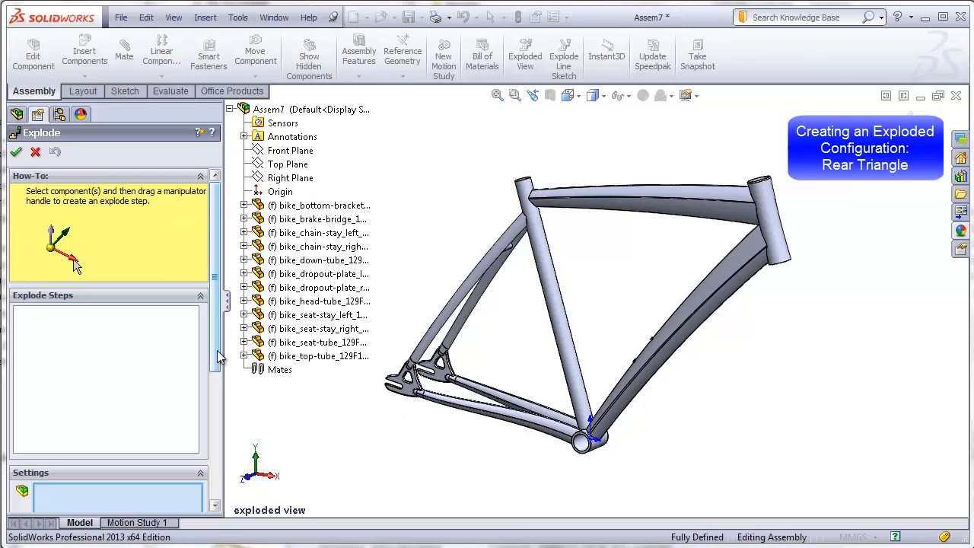
scroll(218, 366, "down", 3)
scroll(115, 343, "down", 5)
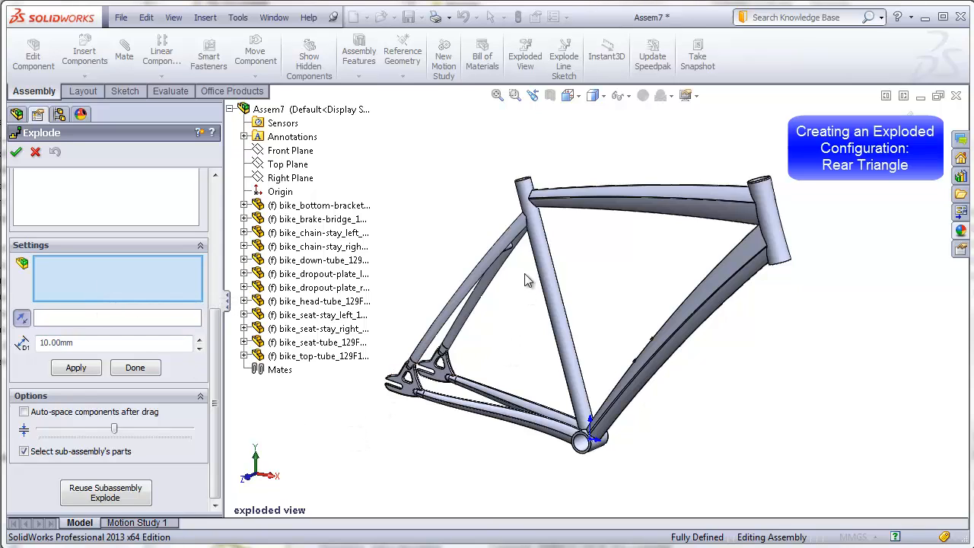
Explode both seat stays, the brake bridge, both dropout plates and both chain stays rearward along X by about 195 mm.
left_click(482, 265)
left_click(488, 274)
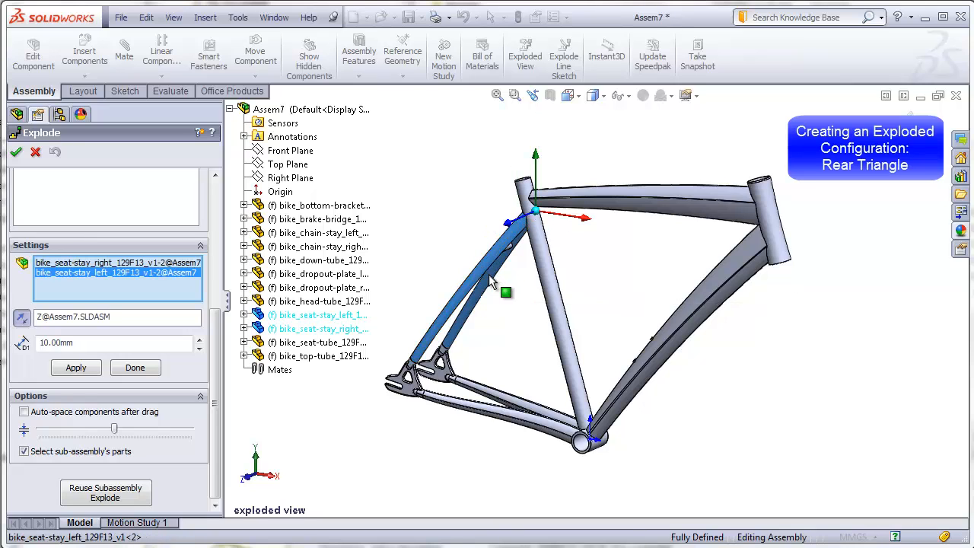
left_click(511, 255)
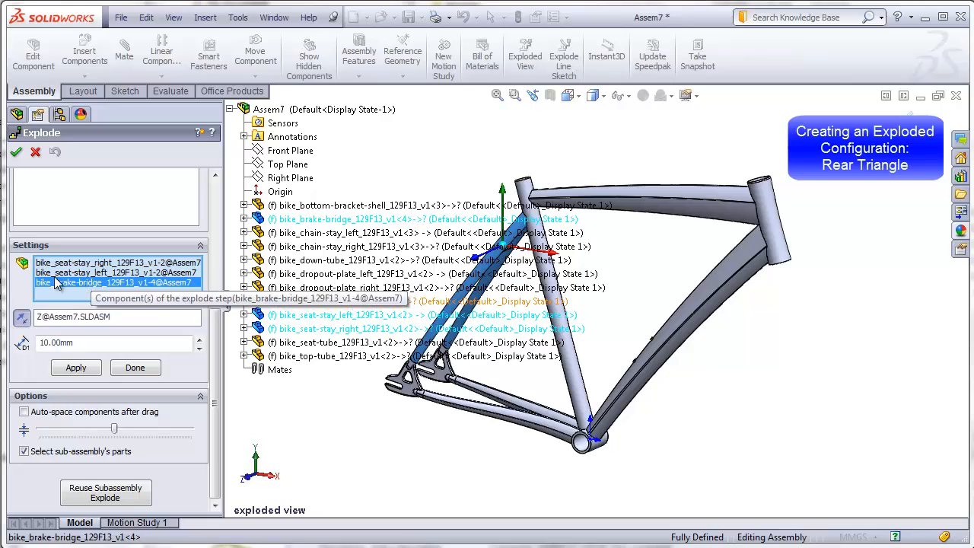
left_click(406, 392)
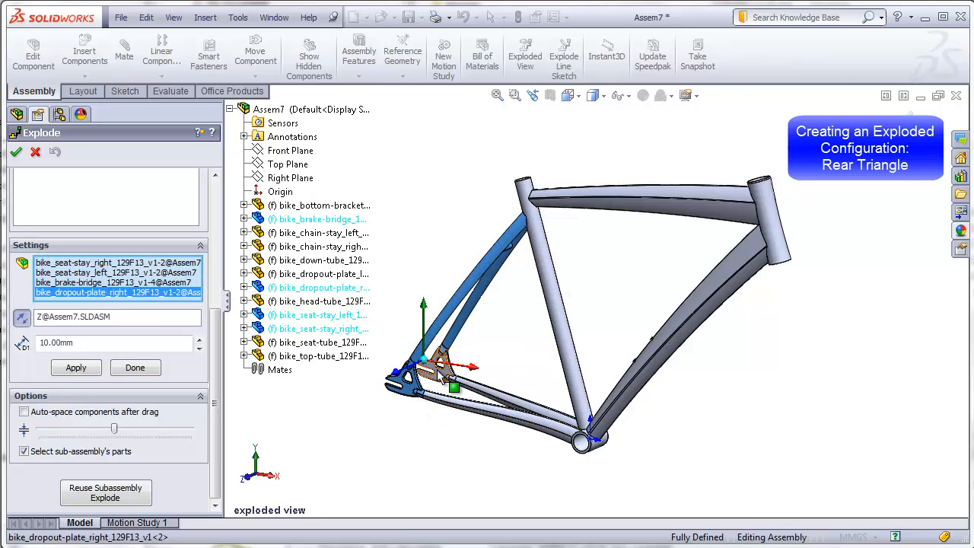
left_click(438, 364)
left_click(455, 409)
left_click(456, 408)
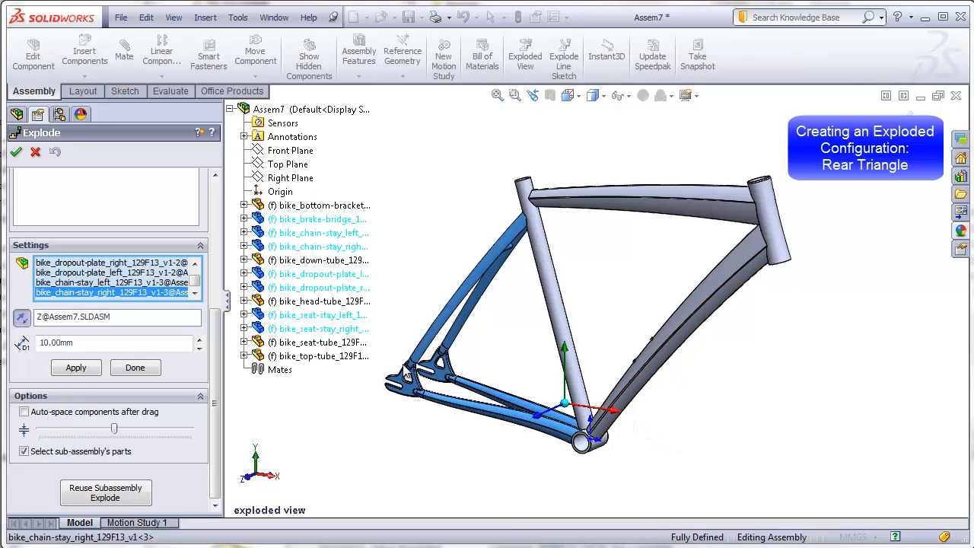
left_click(613, 413)
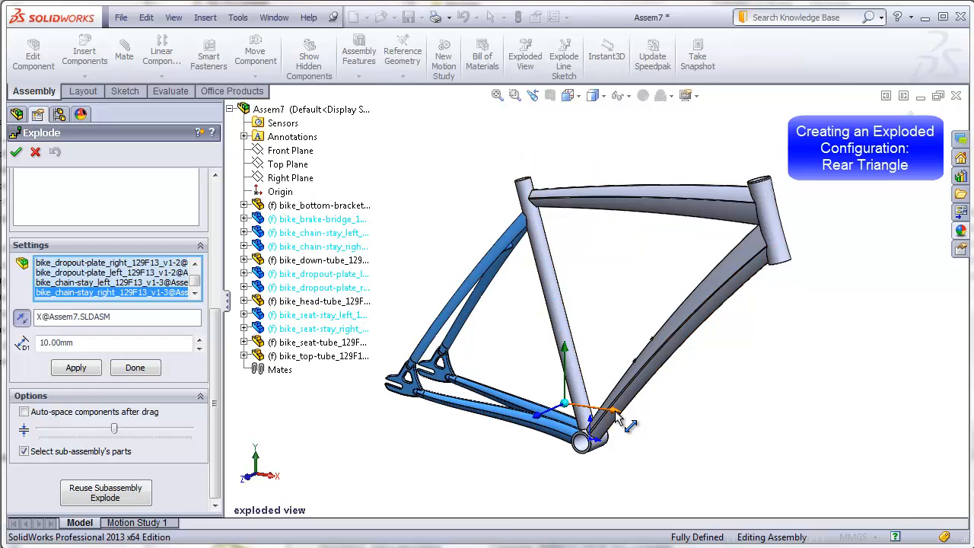
left_click_drag(613, 410, 527, 402)
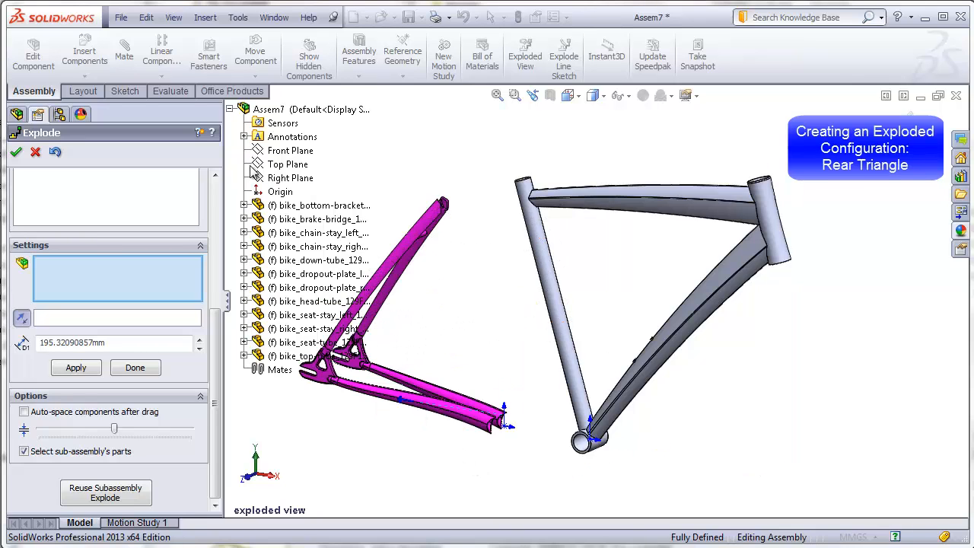
Explode the right seat stay, right dropout plate and right chain stay outward along Z by about 180 mm.
left_click(229, 110)
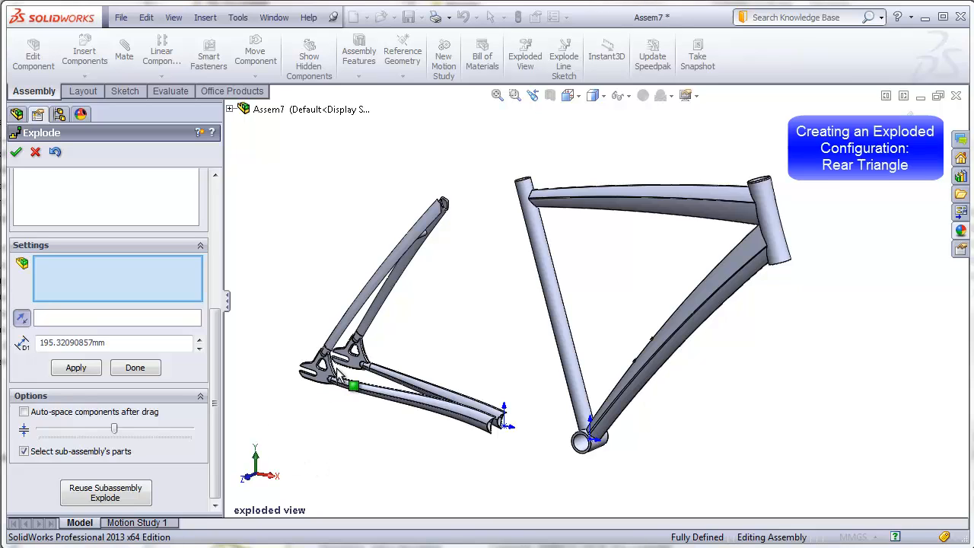
left_click(335, 339)
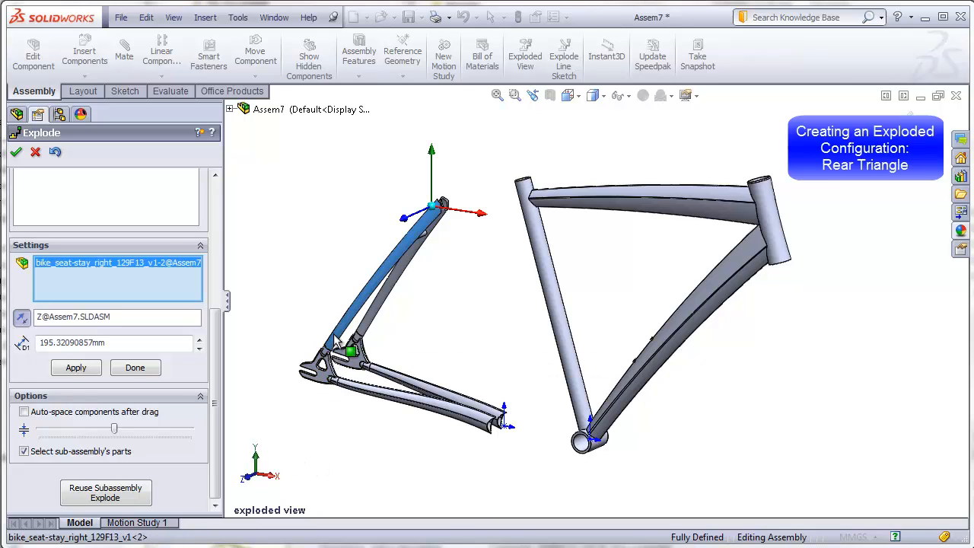
left_click(320, 379)
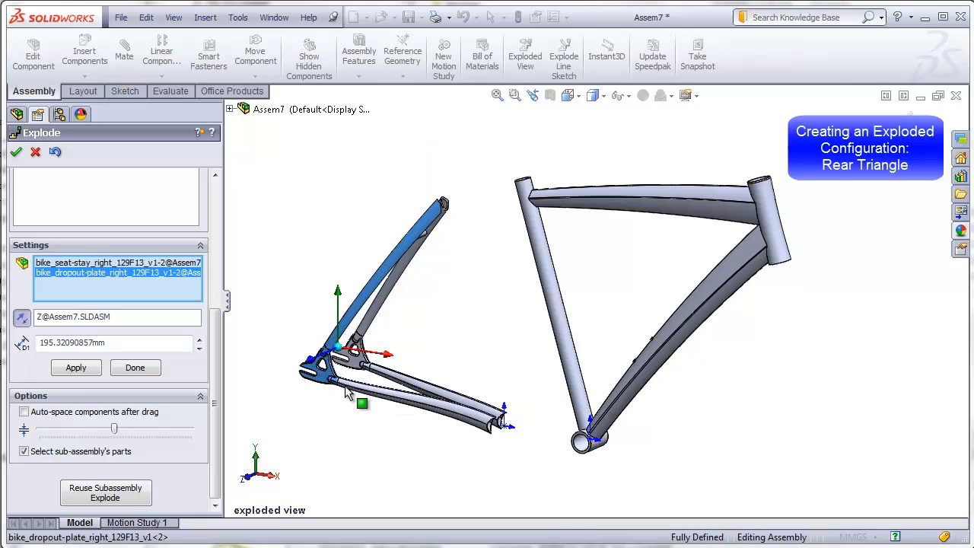
left_click(369, 394)
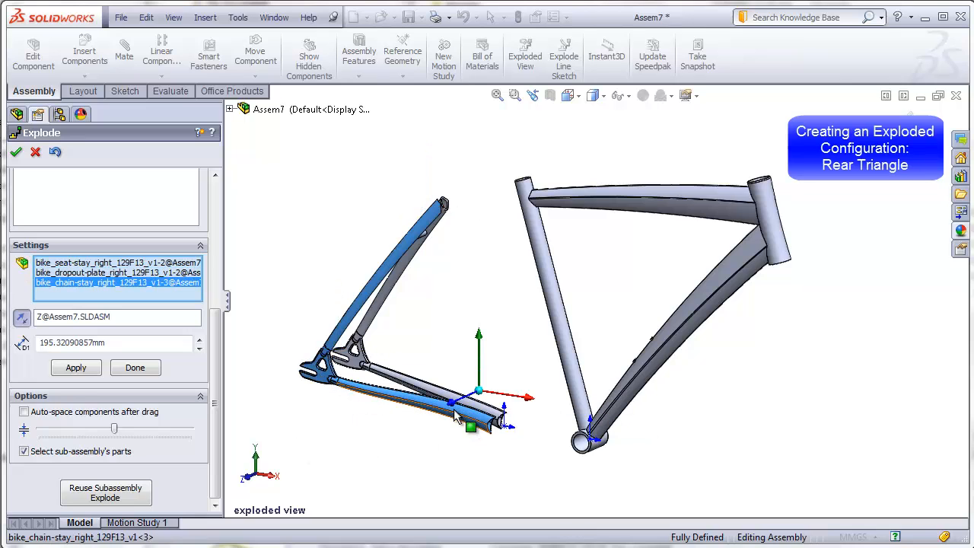
left_click_drag(453, 404, 411, 440)
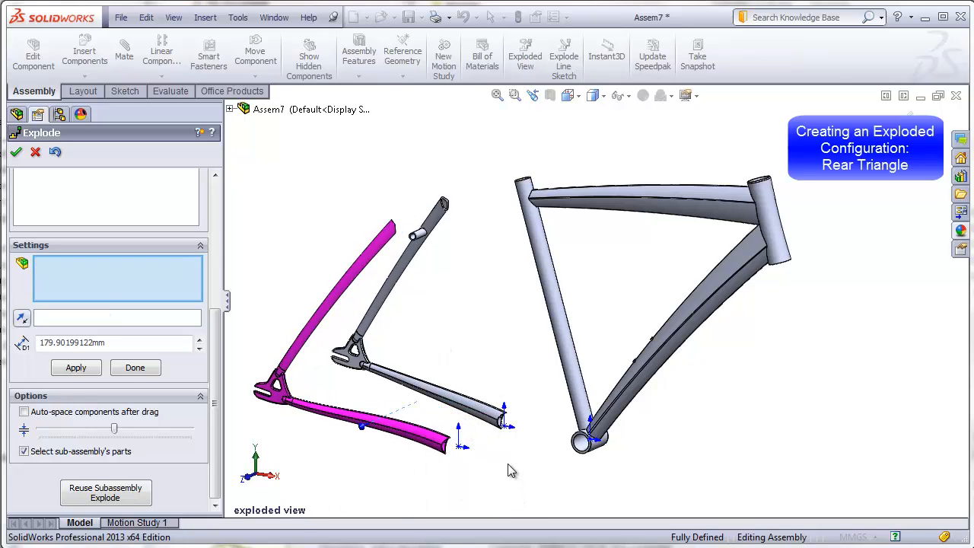
Explode the left seat stay, left dropout plate and left chain stay outward along Z by about 155 mm, away from the brake bridge.
left_click(383, 301)
left_click(359, 369)
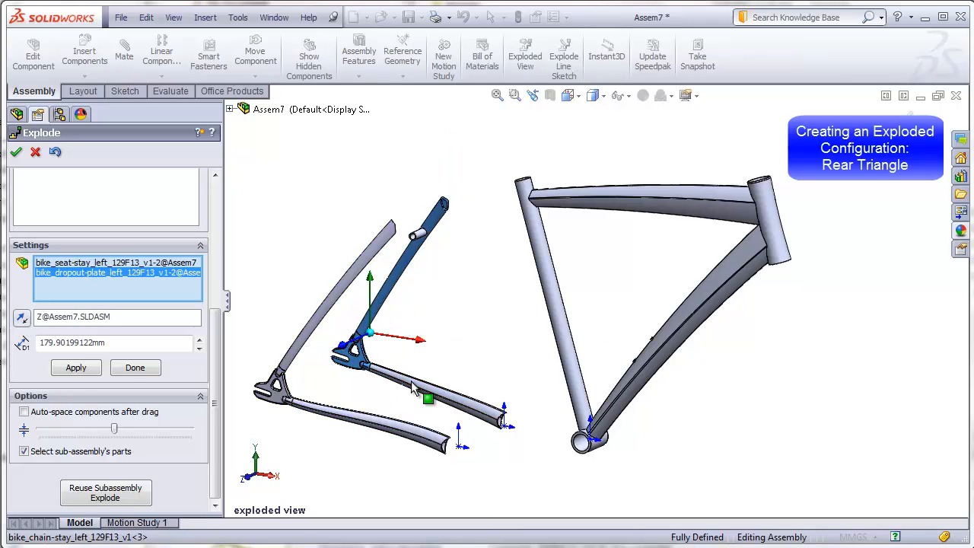
left_click(418, 392)
left_click_drag(473, 393, 525, 390)
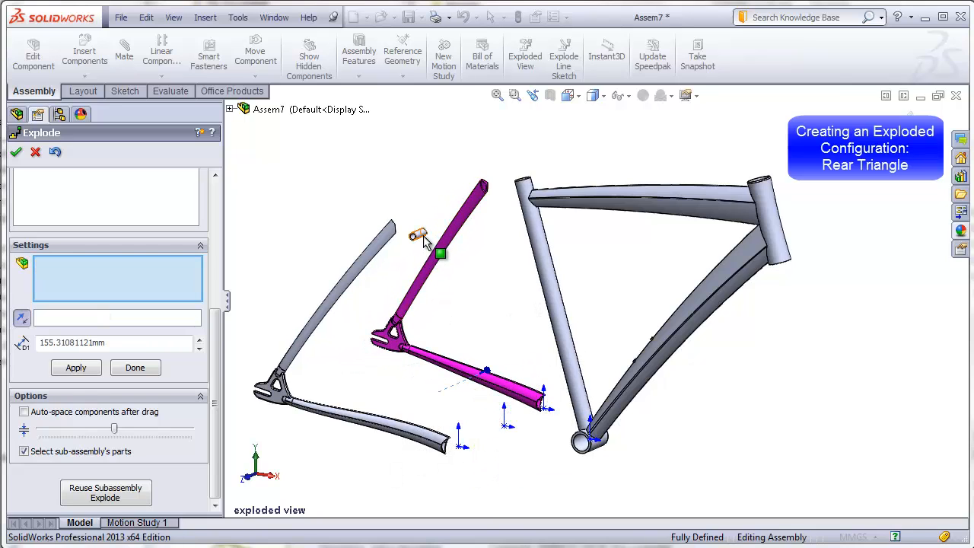
left_click(417, 393)
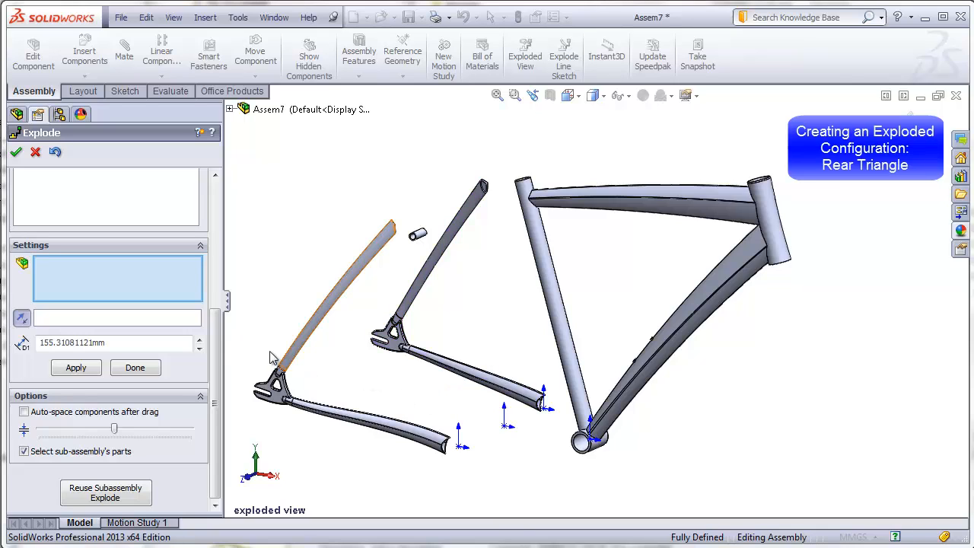
Explode the left and right dropout plates rearward along X by about 78 mm from the stays.
left_click_drag(218, 340, 228, 226)
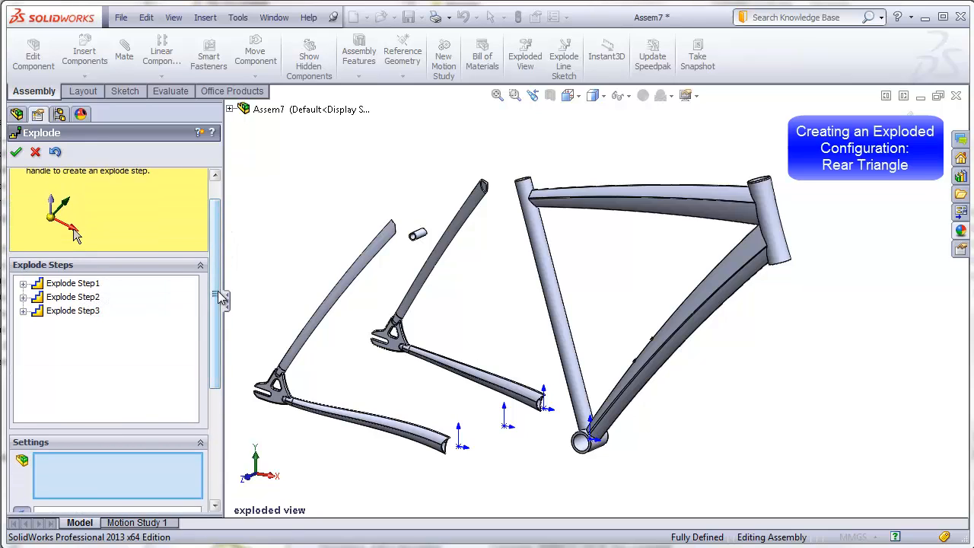
left_click_drag(218, 272, 221, 390)
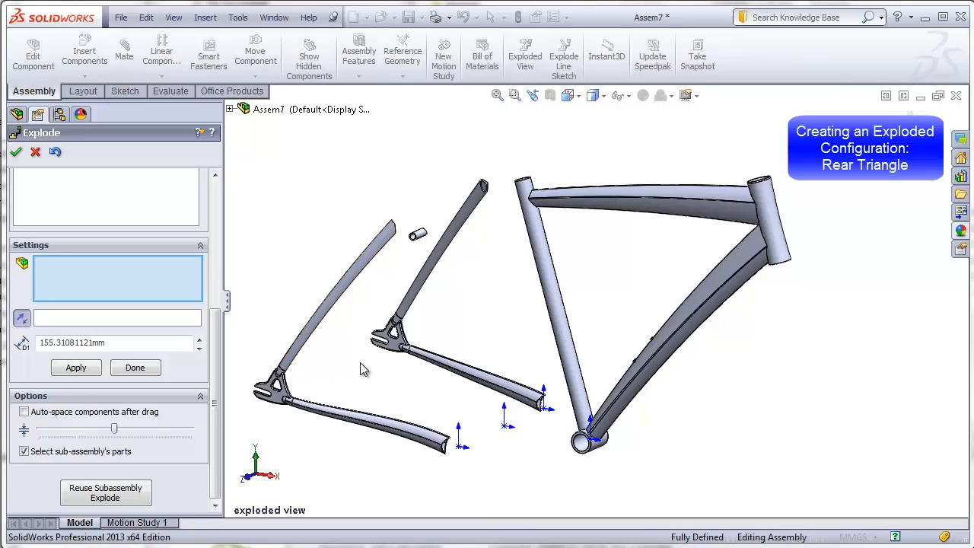
scroll(361, 362, "up", 2)
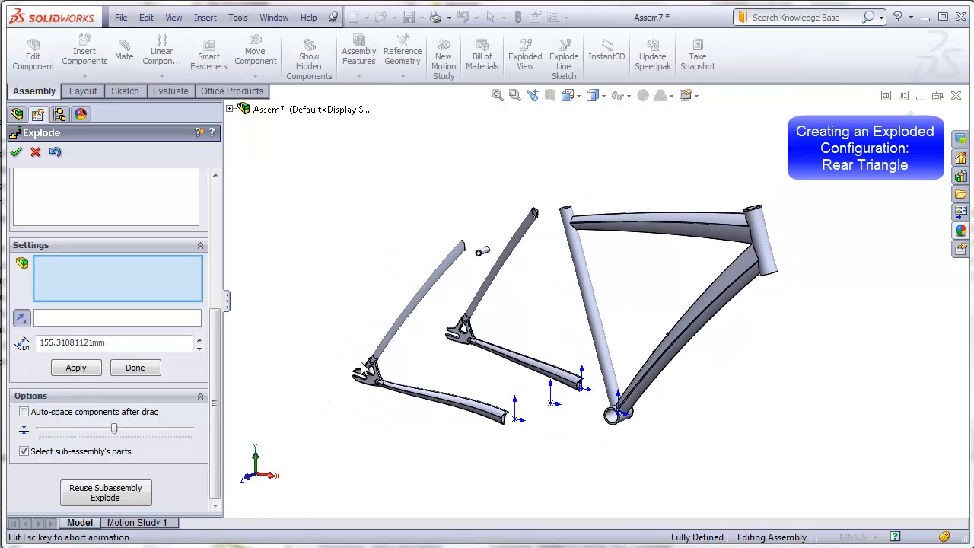
left_click(476, 336)
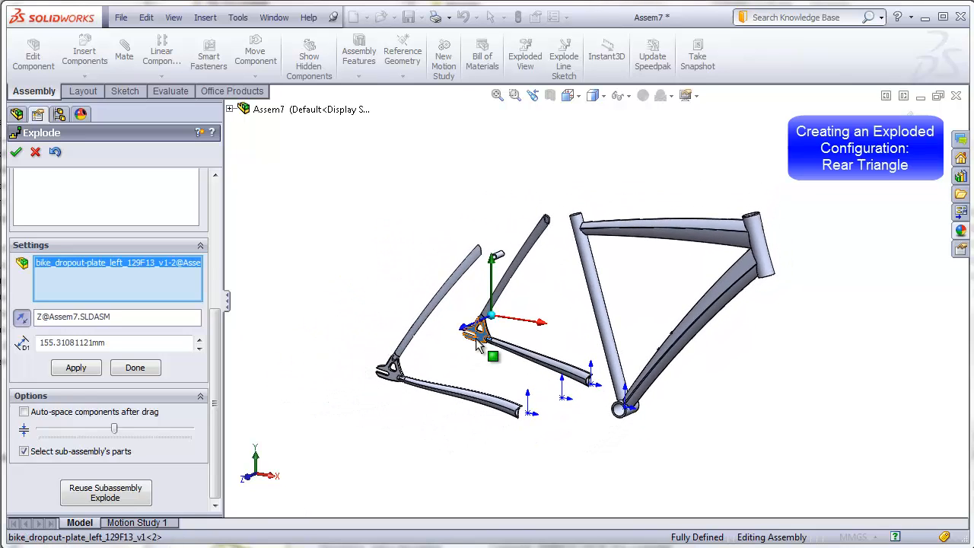
left_click(393, 384)
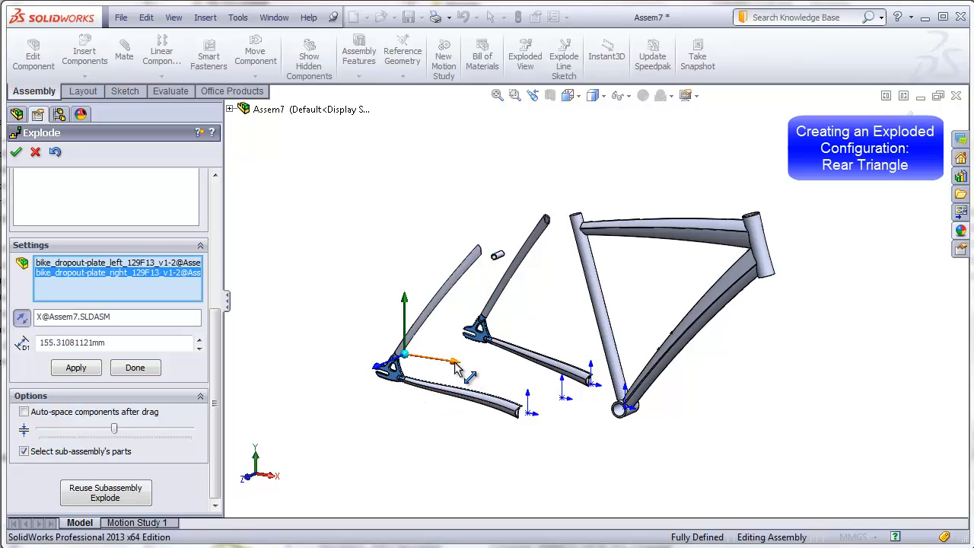
left_click_drag(455, 366, 428, 364)
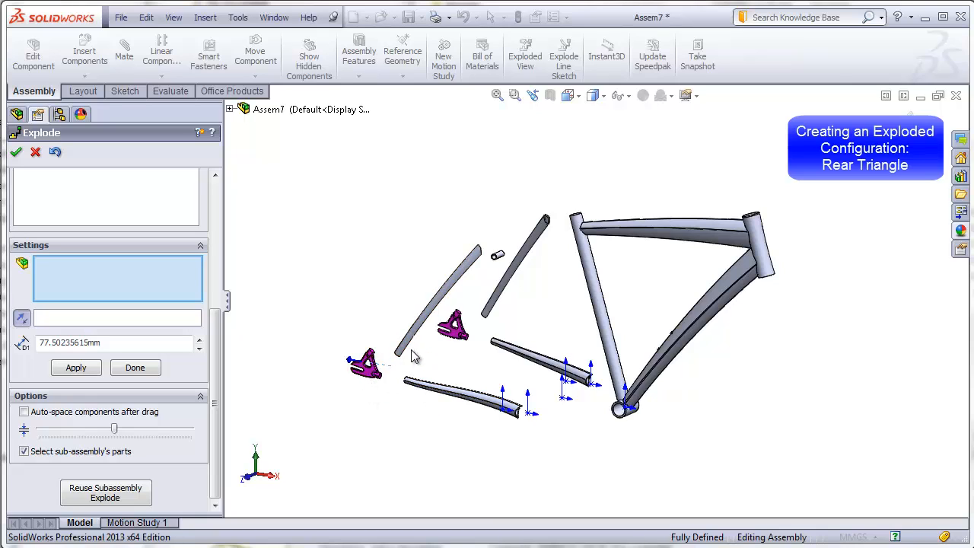
Explode both dropout plates downward along Y by about 46 mm.
left_click(358, 395)
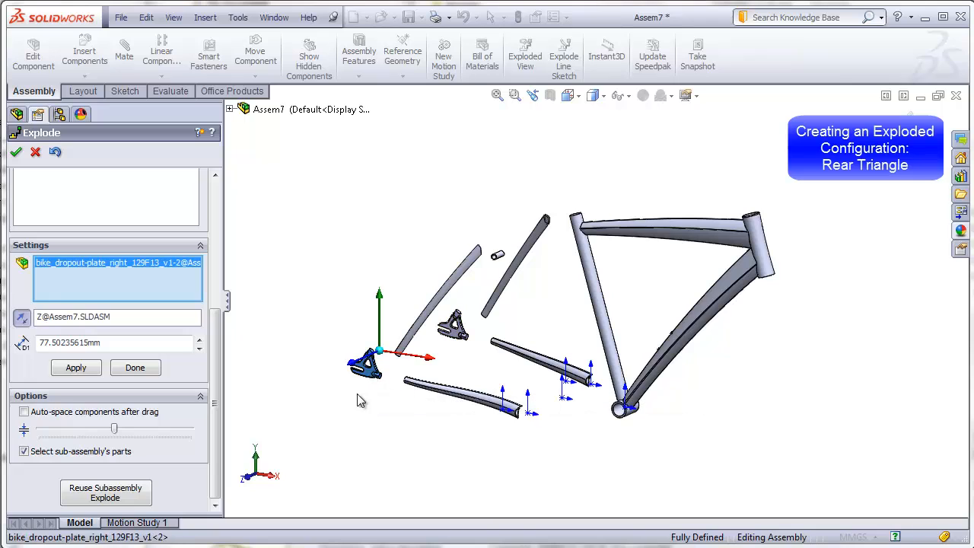
left_click(453, 327)
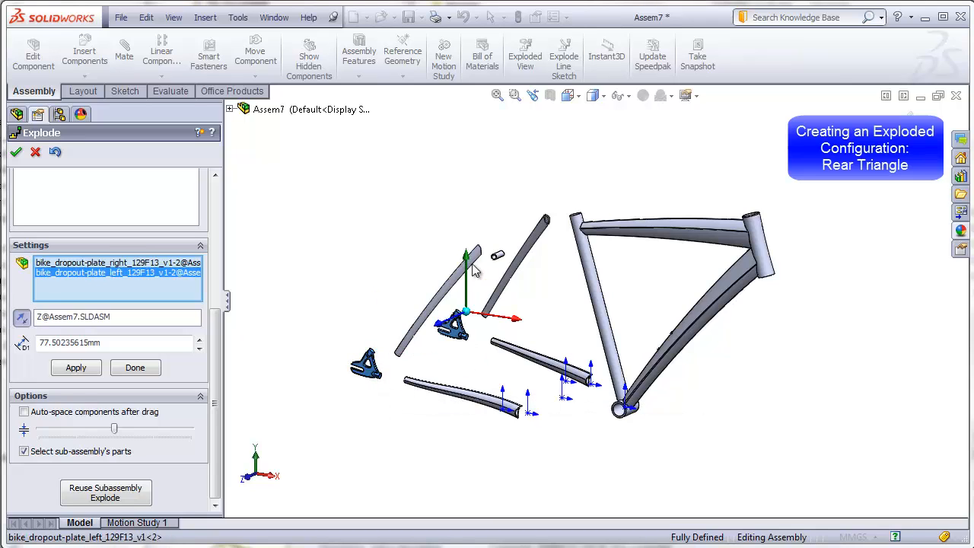
left_click_drag(465, 257, 472, 283)
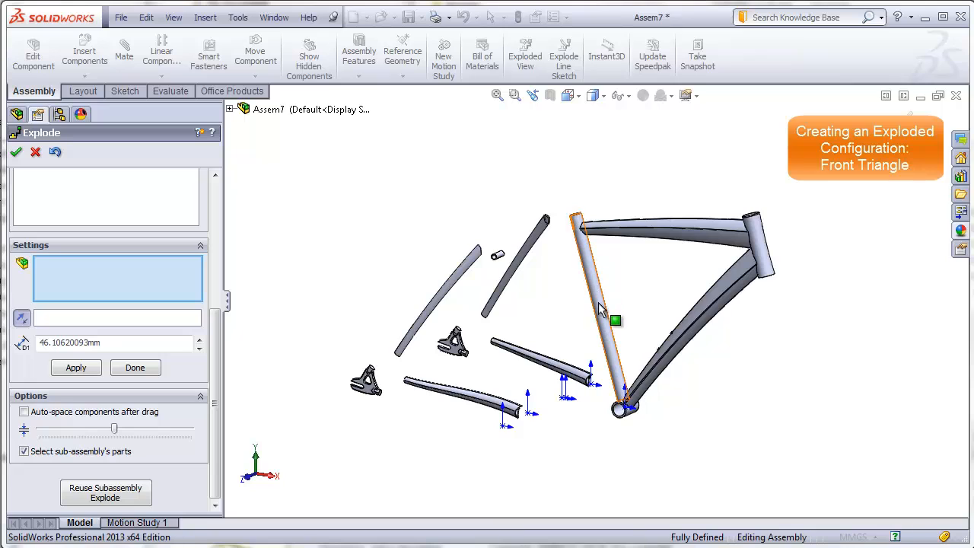
Explode the top tube, head tube and down tube forward along X by about 126 mm from the seat tube.
left_click(722, 244)
left_click(767, 261)
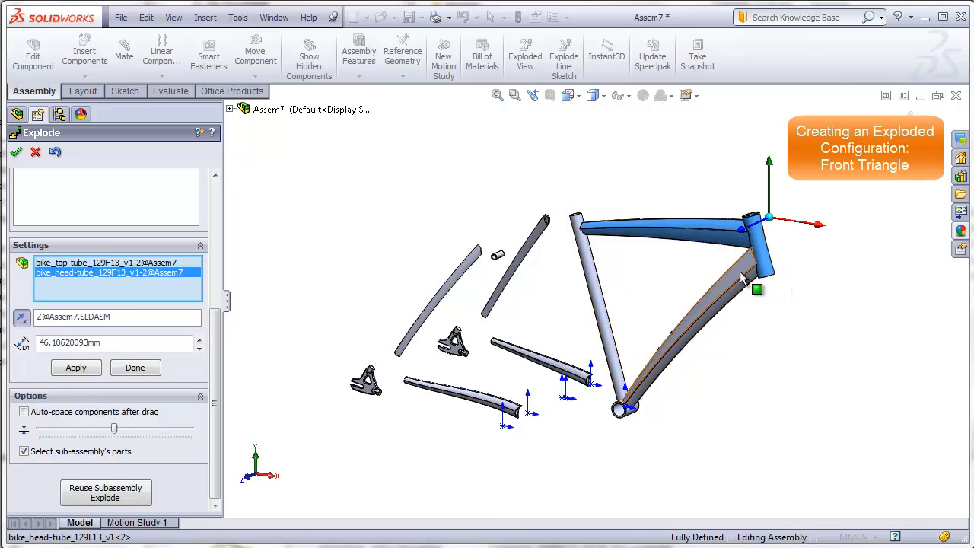
left_click(740, 280)
left_click_drag(813, 263, 850, 279)
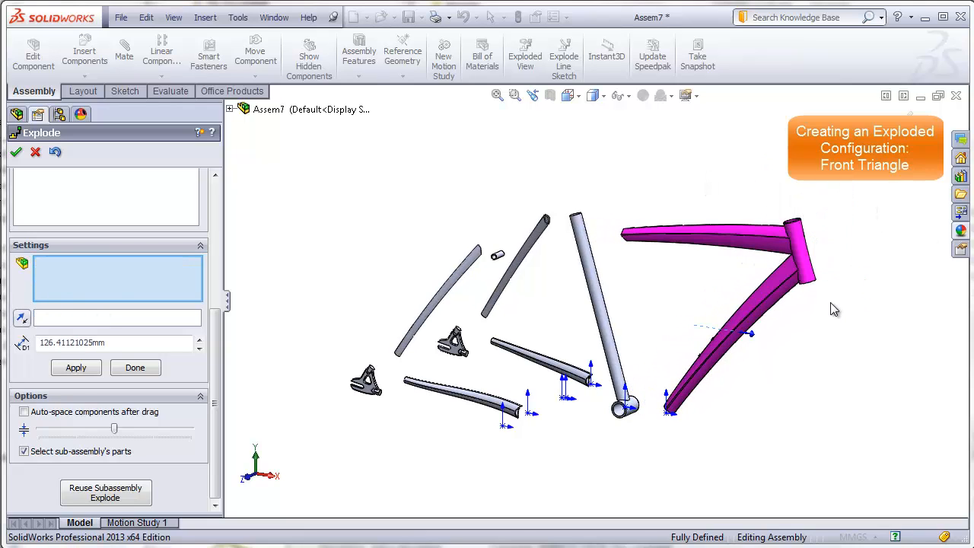
Explode the head tube forward along X by about 77 mm and the top tube upward along Y by about 63 mm.
left_click(804, 254)
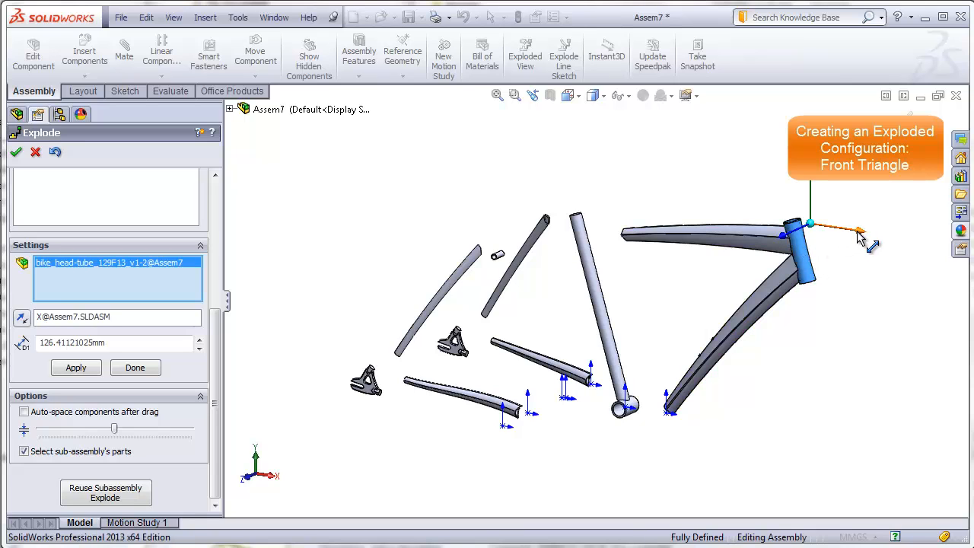
left_click_drag(859, 236, 883, 242)
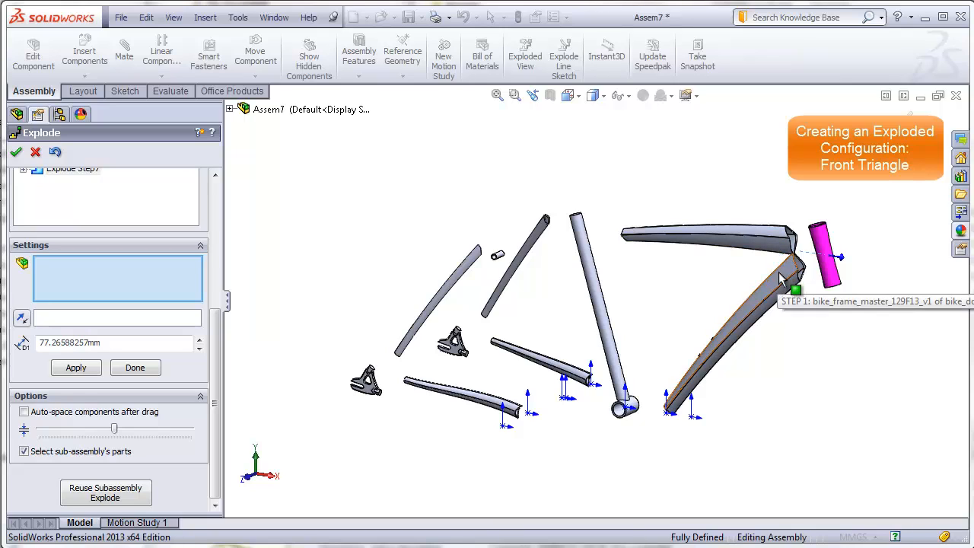
left_click(740, 245)
left_click_drag(796, 185, 797, 156)
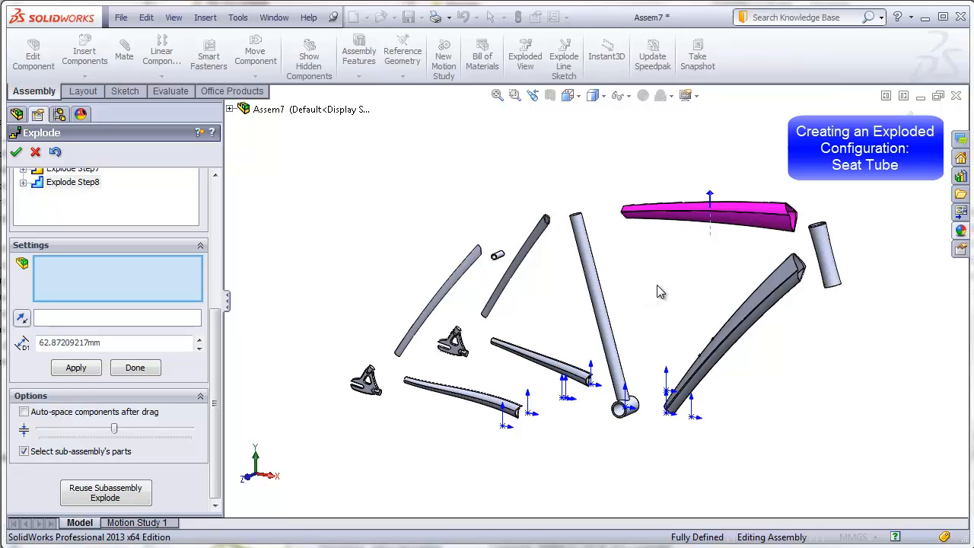
Replace the seat tube's explode direction with its own cylindrical face and explode it upward along its axis by about 129 mm.
left_click(586, 257)
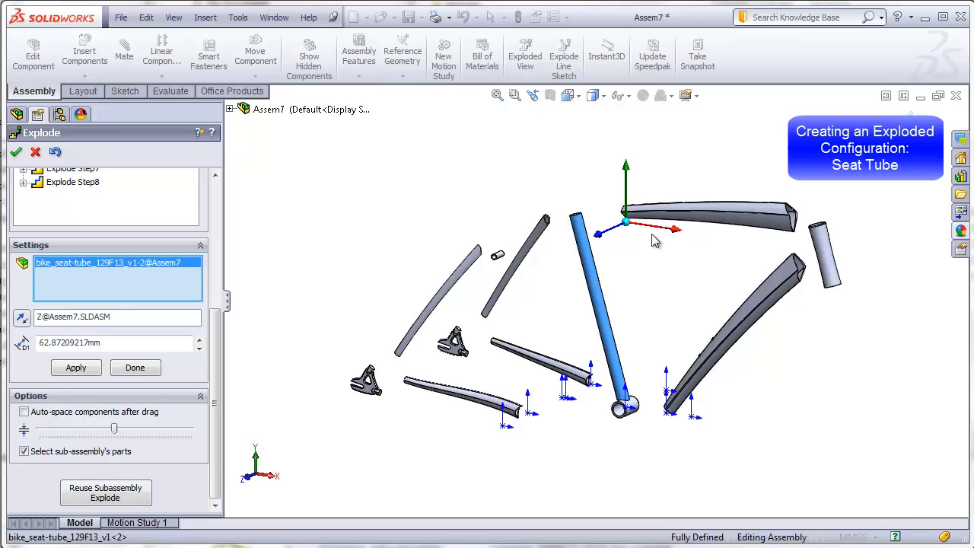
left_click(107, 320)
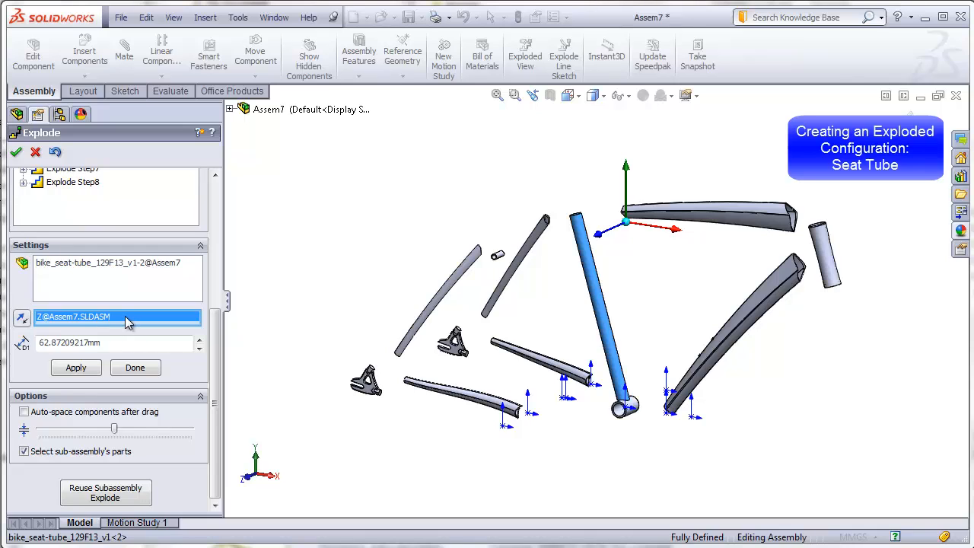
key("Delete")
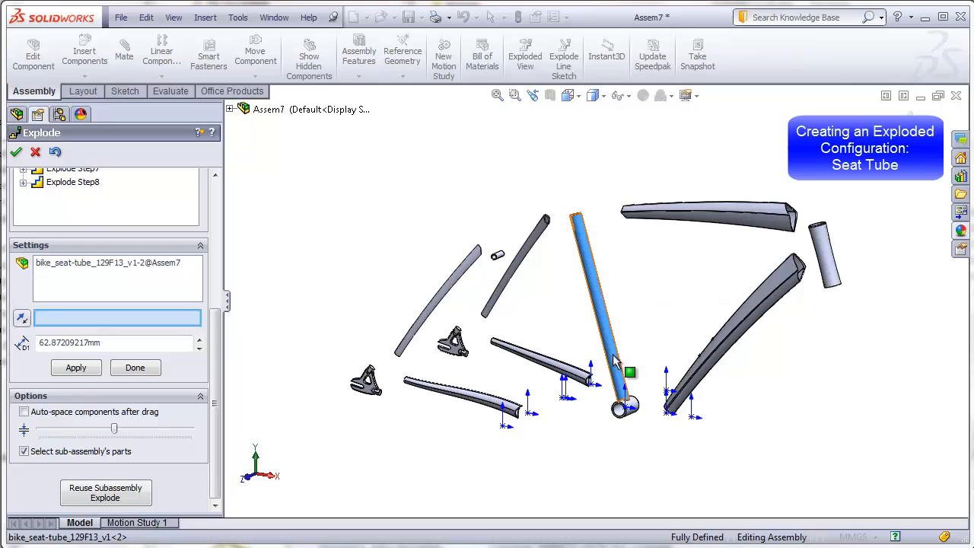
left_click(601, 304)
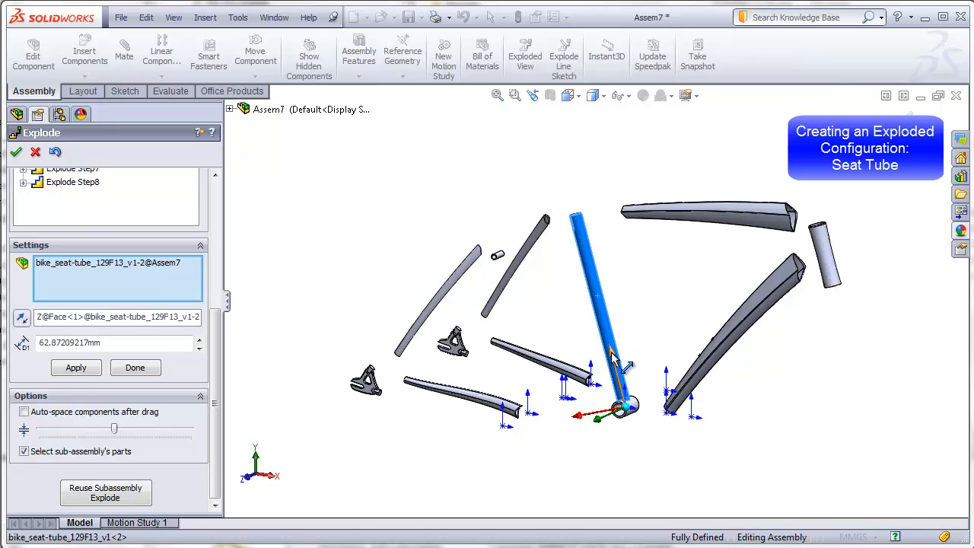
left_click_drag(612, 351, 601, 311)
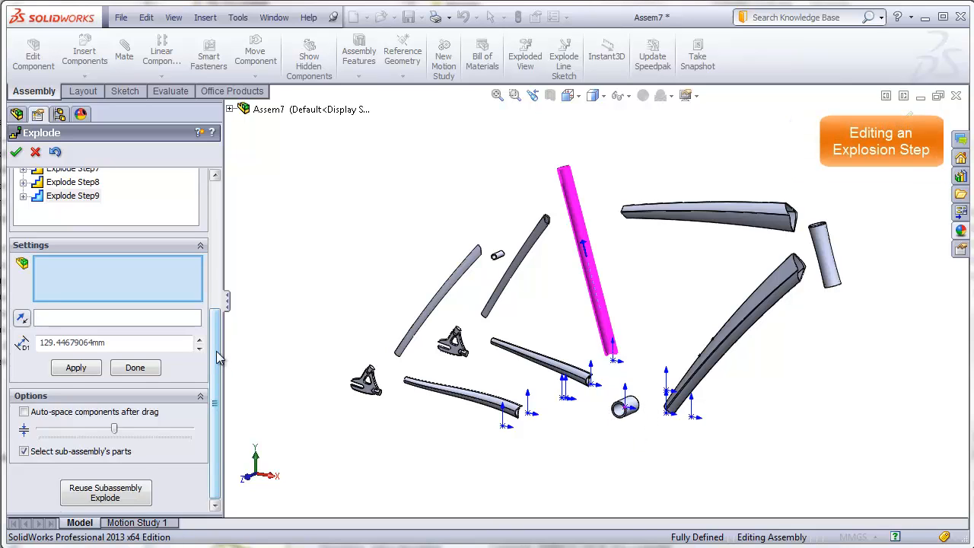
left_click_drag(224, 361, 224, 244)
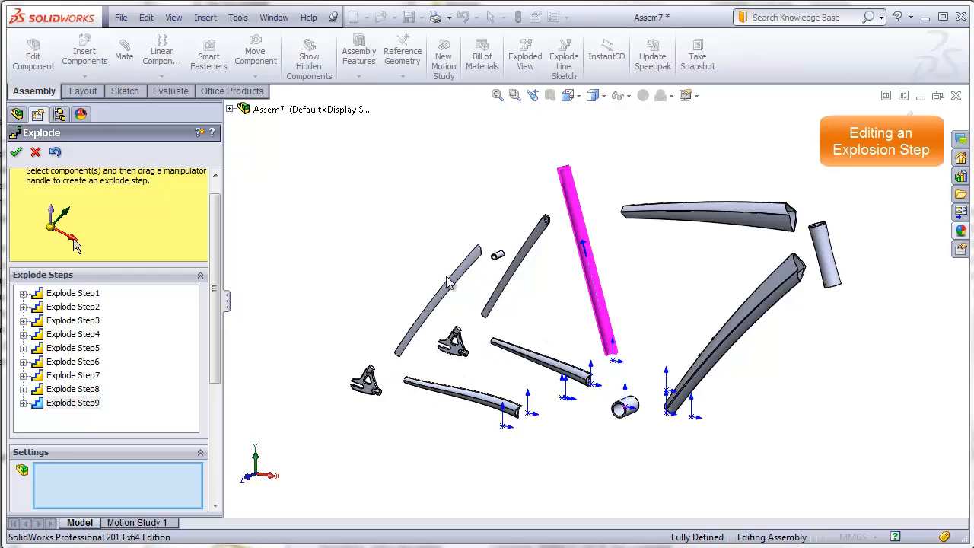
left_click(533, 376)
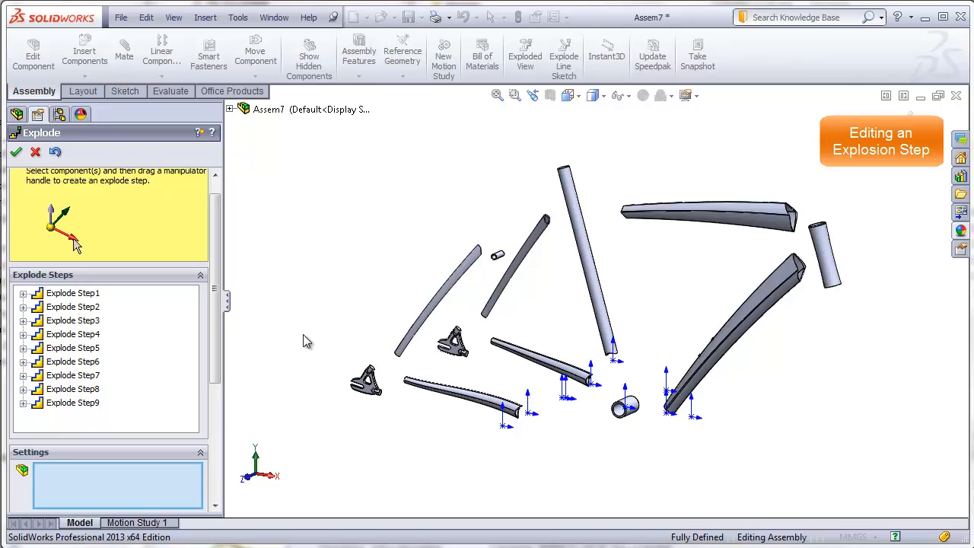
Review the first three explode steps and set the explode distance of Explode Step1 to 225 mm.
left_click(73, 294)
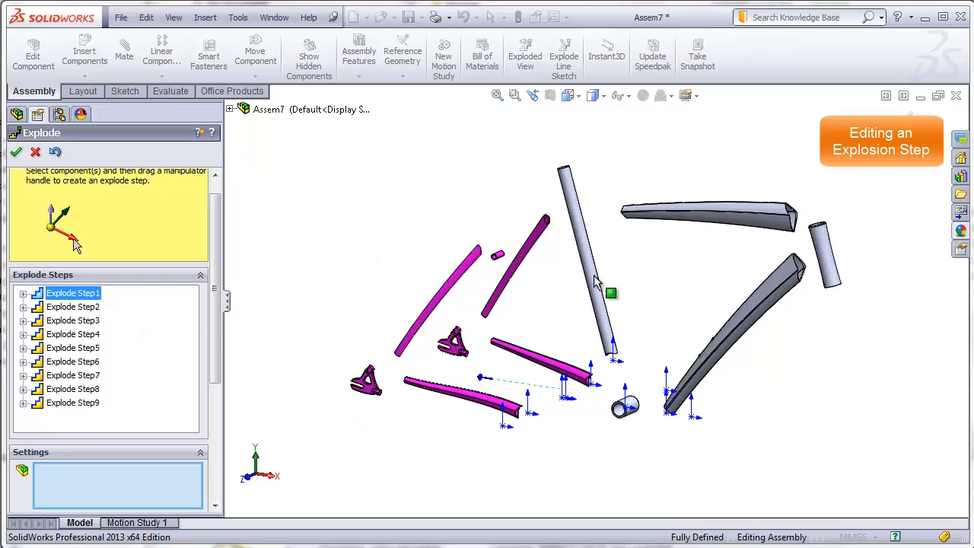
left_click(91, 308)
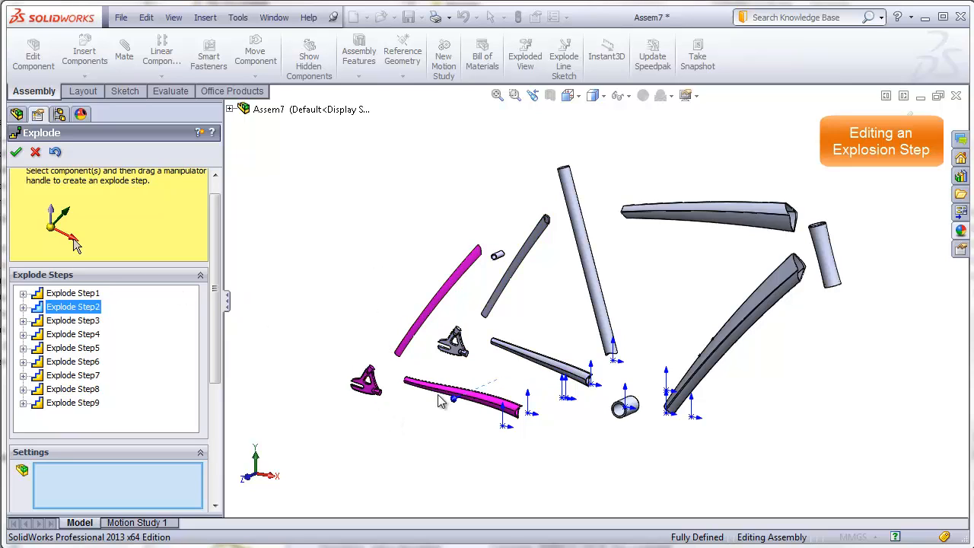
left_click(89, 322)
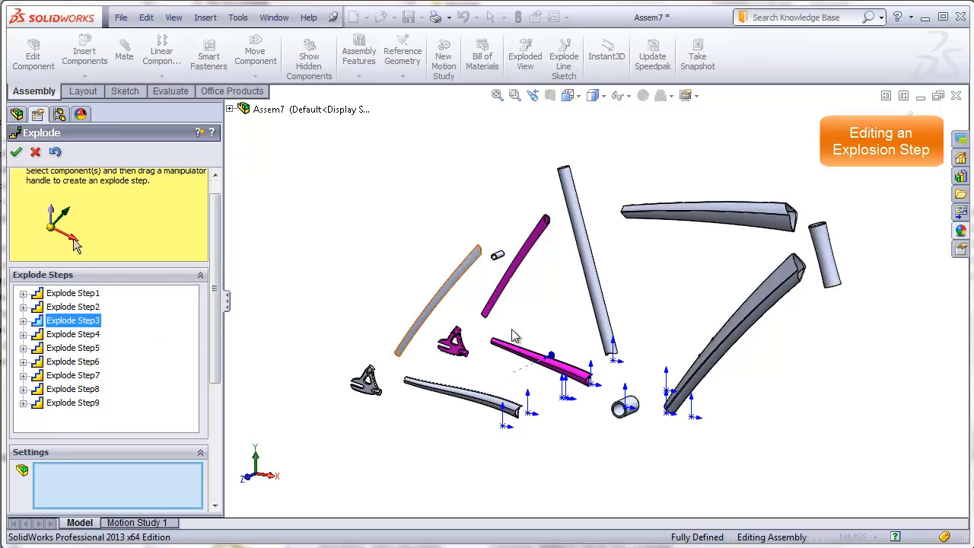
left_click(82, 295)
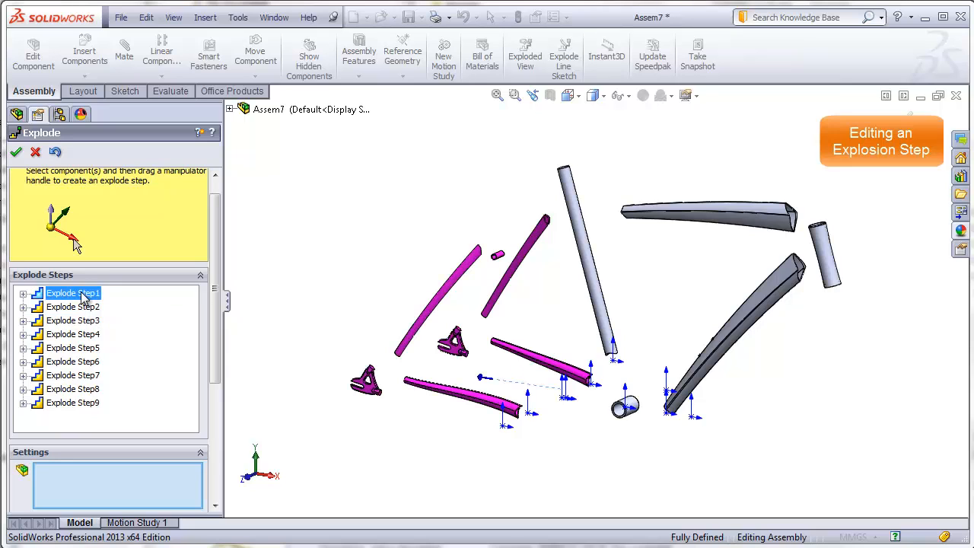
right_click(82, 295)
left_click(127, 318)
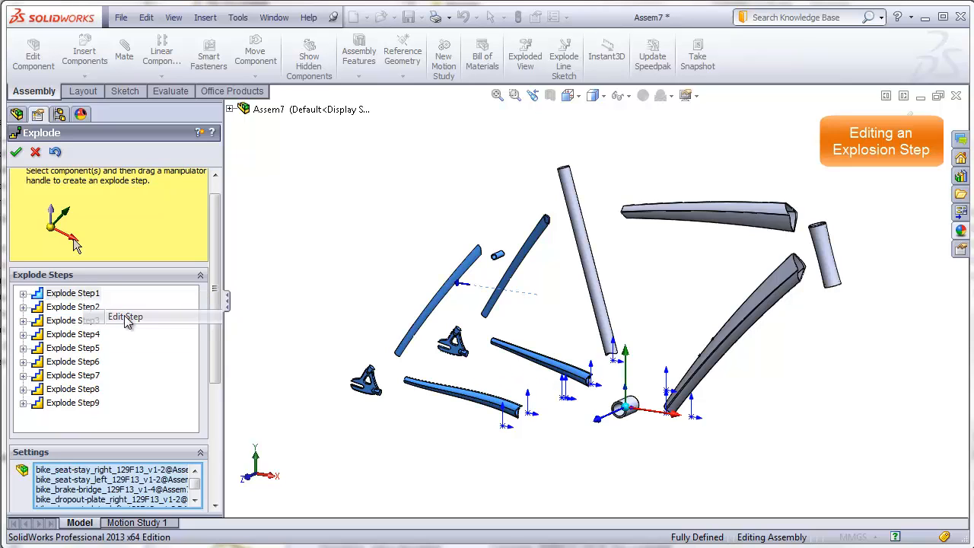
left_click_drag(217, 339, 219, 436)
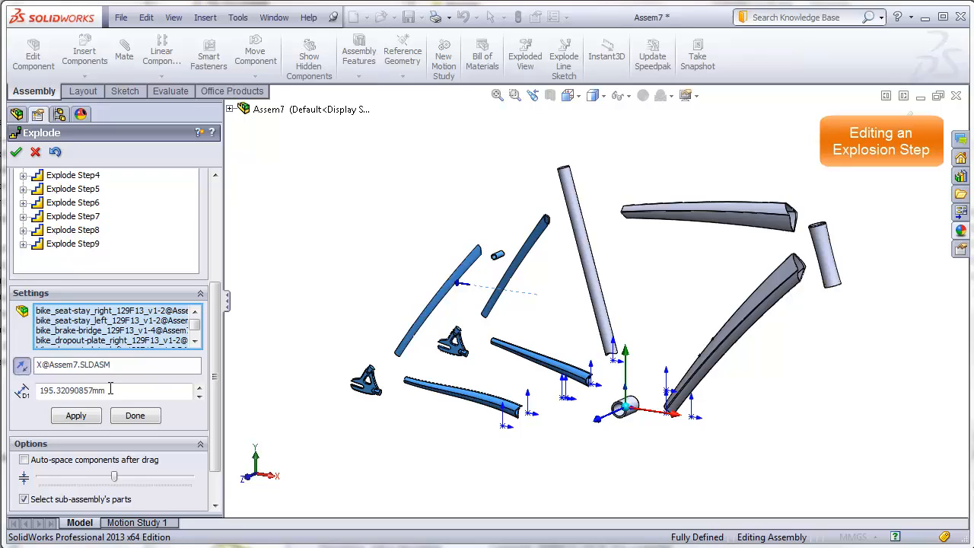
left_click_drag(111, 391, 39, 391)
type("2")
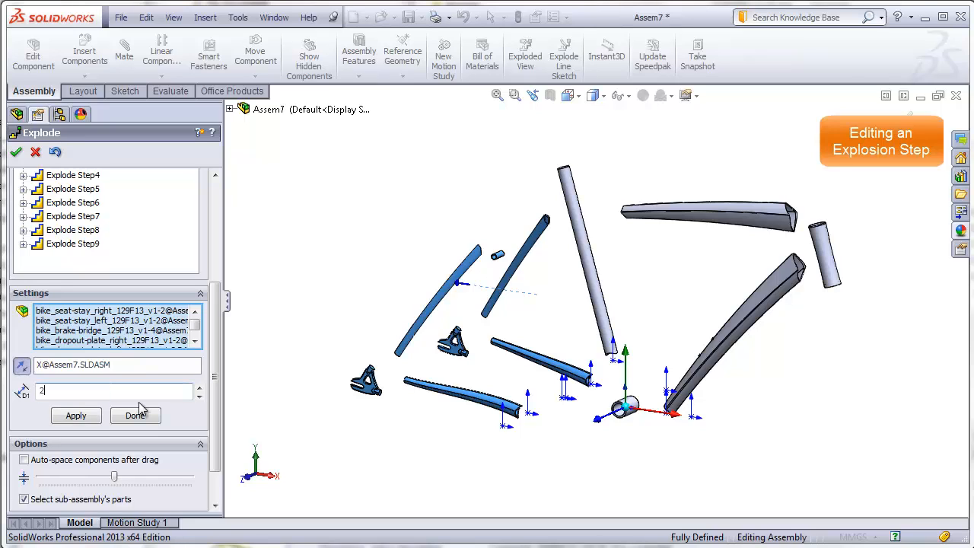
type("25")
key("Return")
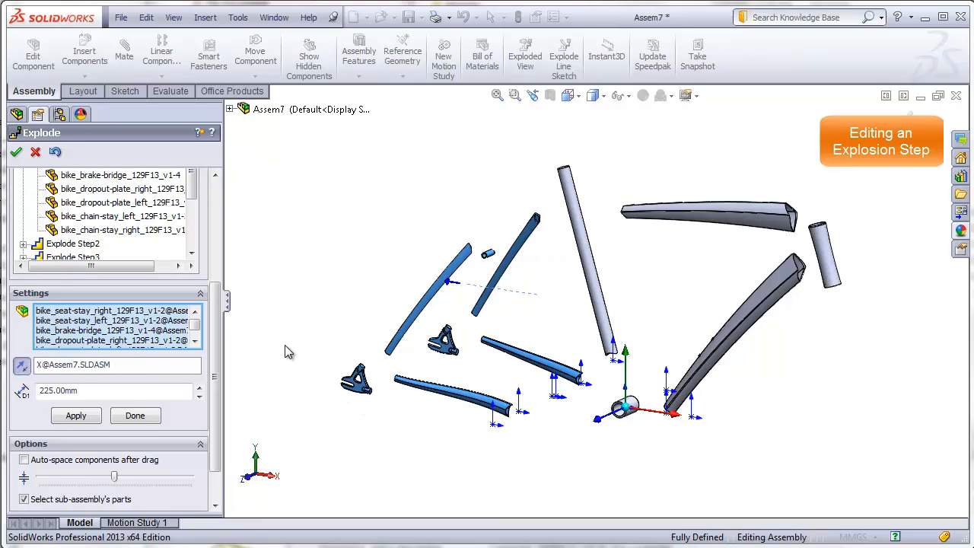
Remove the brake bridge from the components of Explode Step1 and apply the change.
left_click(489, 256)
left_click(491, 258)
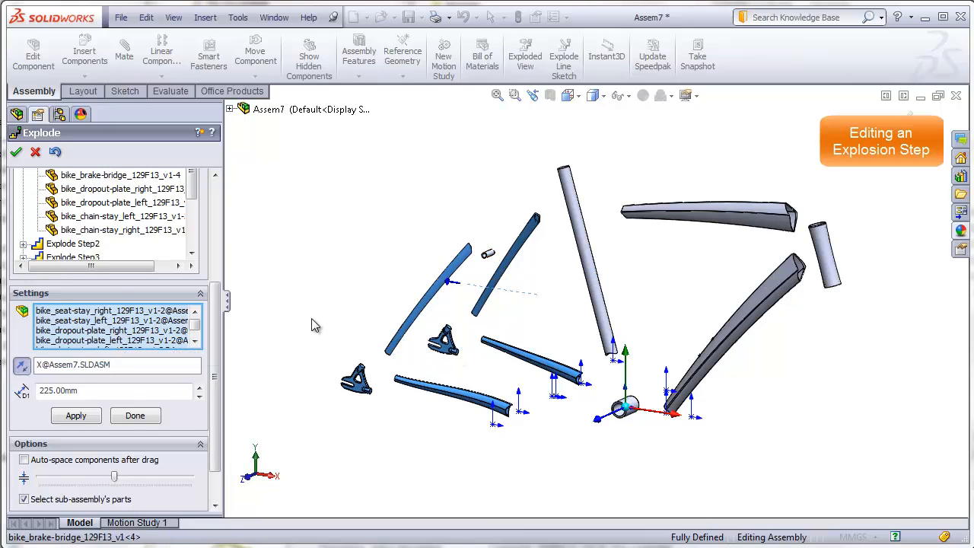
left_click(76, 415)
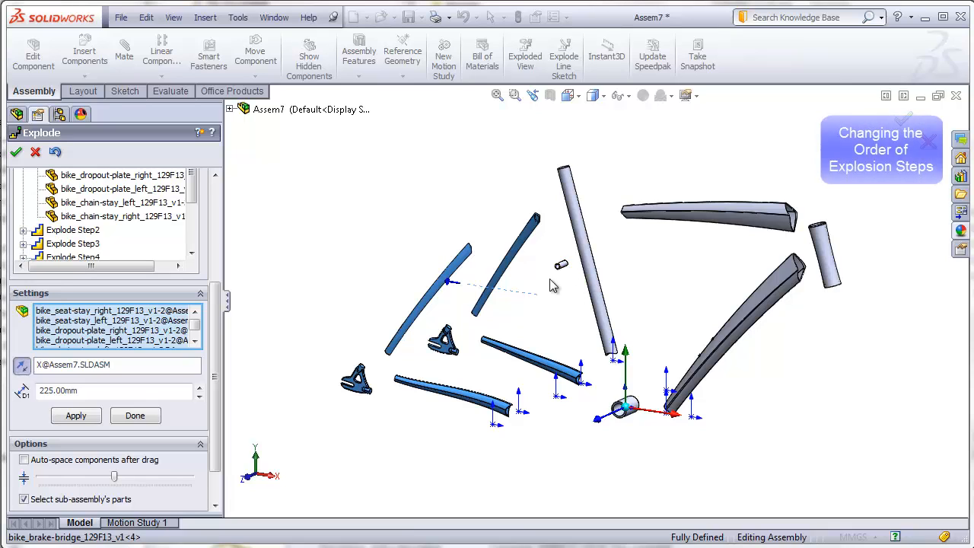
Reorder the explode steps so that Explode Step9 comes directly after Explode Step2, and accept the exploded view.
left_click_drag(217, 308, 229, 227)
left_click(23, 264)
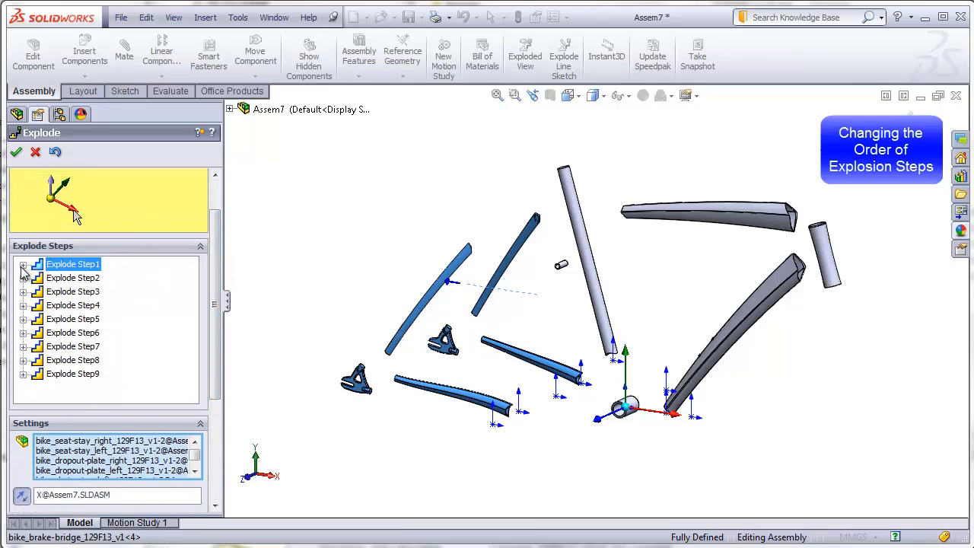
left_click_drag(81, 381, 81, 288)
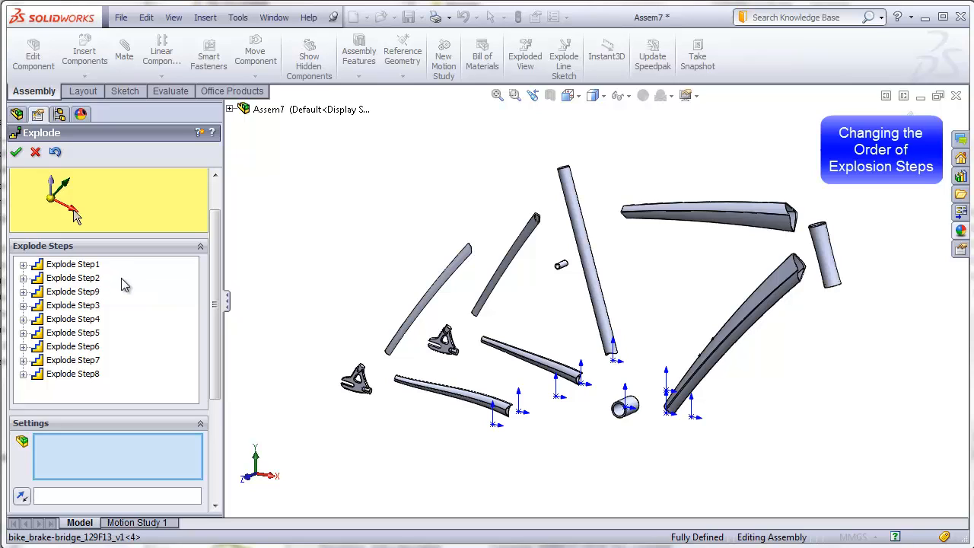
left_click(17, 153)
Expand the Default configuration and run an animated collapse of ExplView1.
left_click(28, 162)
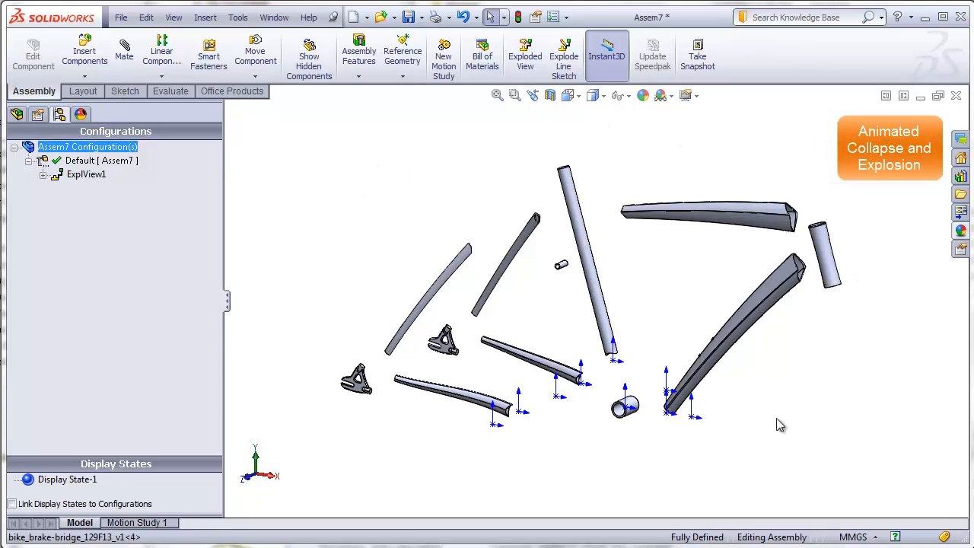
left_click(76, 176)
right_click(76, 176)
left_click(117, 186)
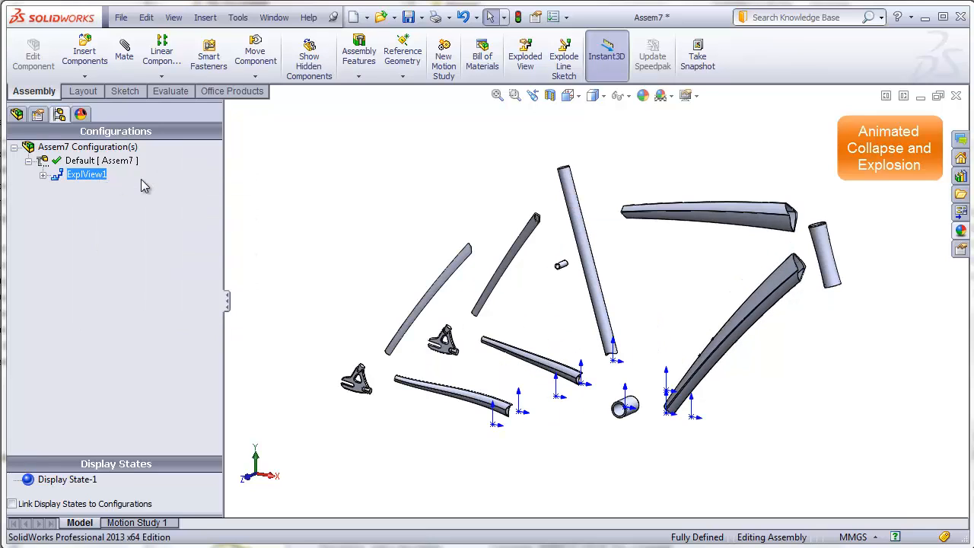
right_click(90, 177)
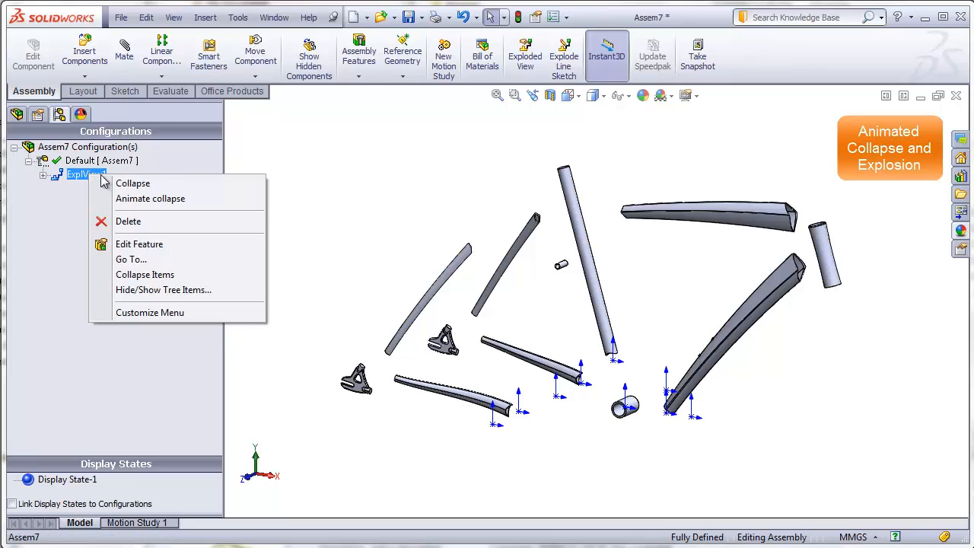
left_click(130, 200)
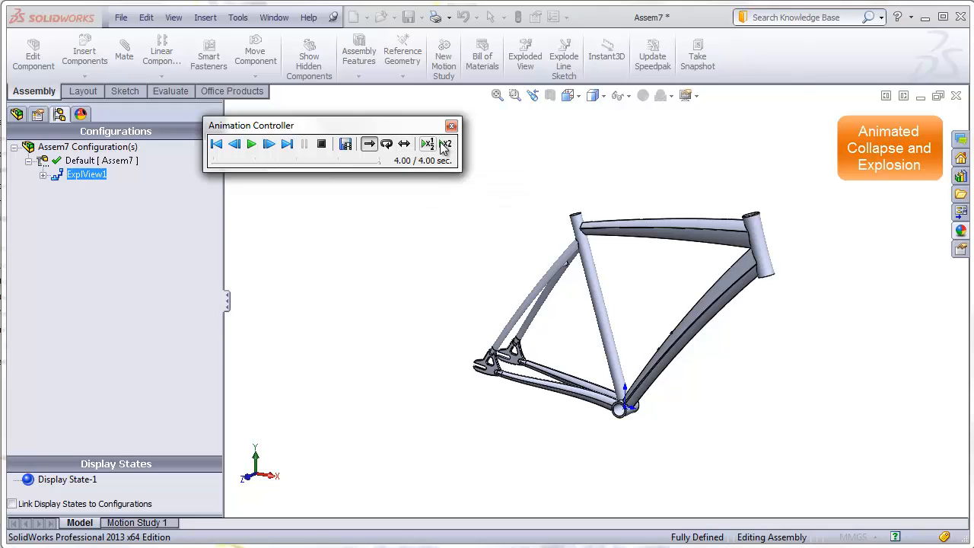
Play the collapse animation in loop mode and in reciprocating mode, then stop it and close the Animation Controller.
left_click(388, 145)
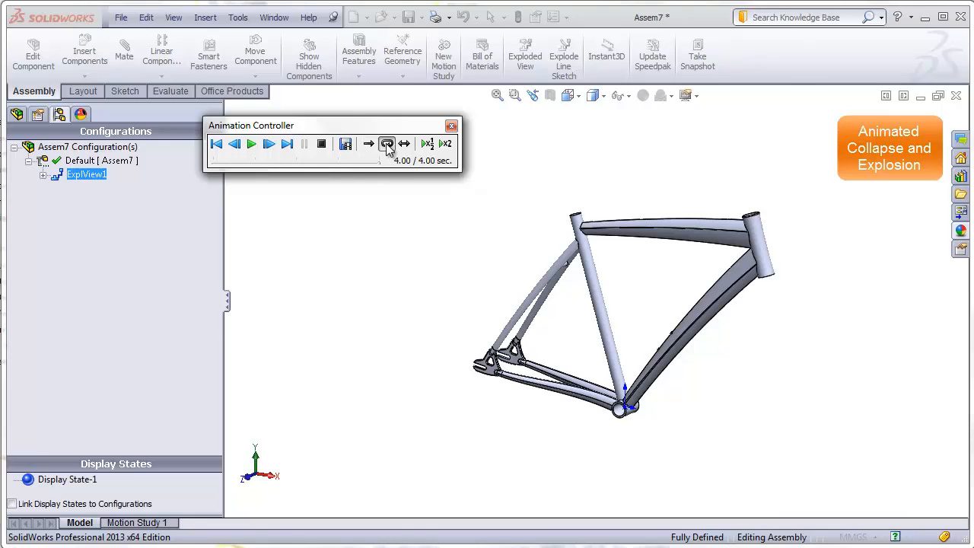
left_click(251, 146)
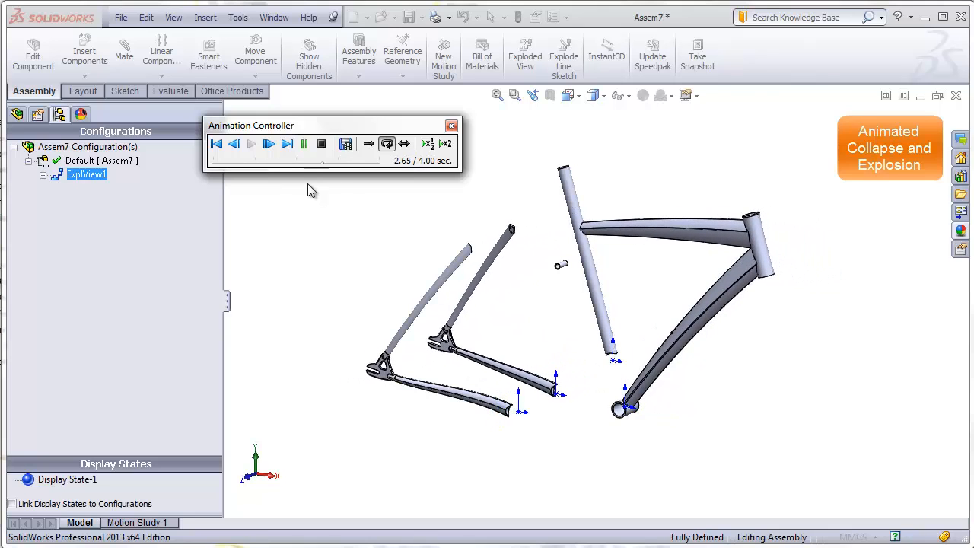
left_click(404, 144)
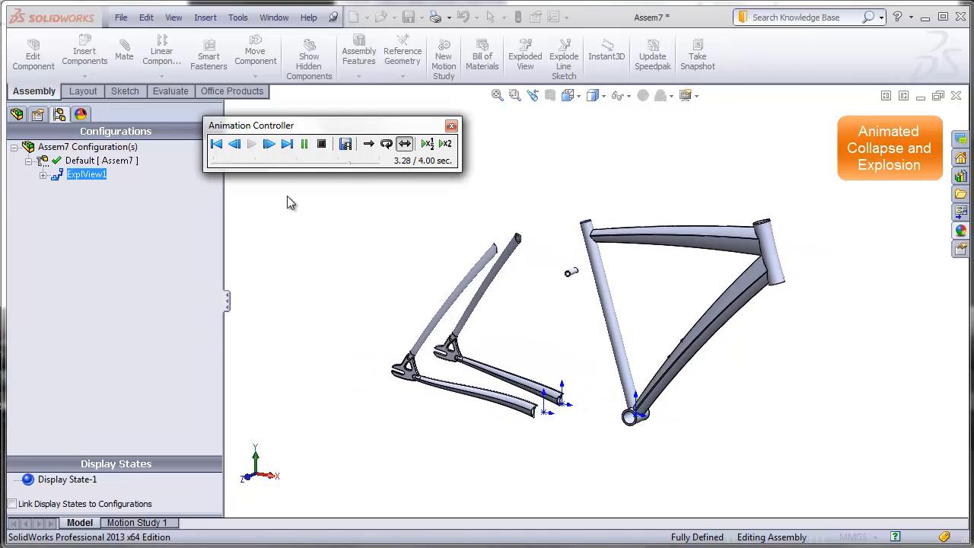
left_click(321, 144)
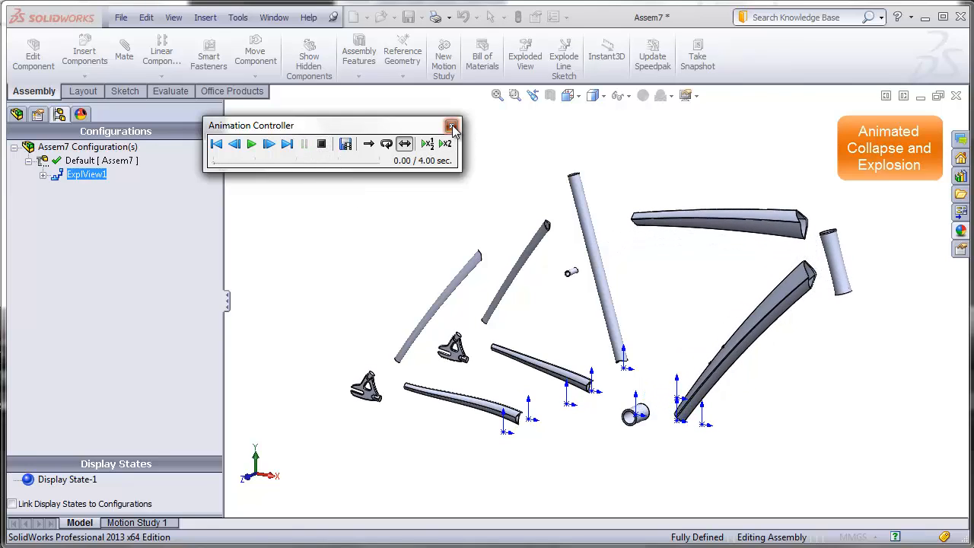
left_click(451, 126)
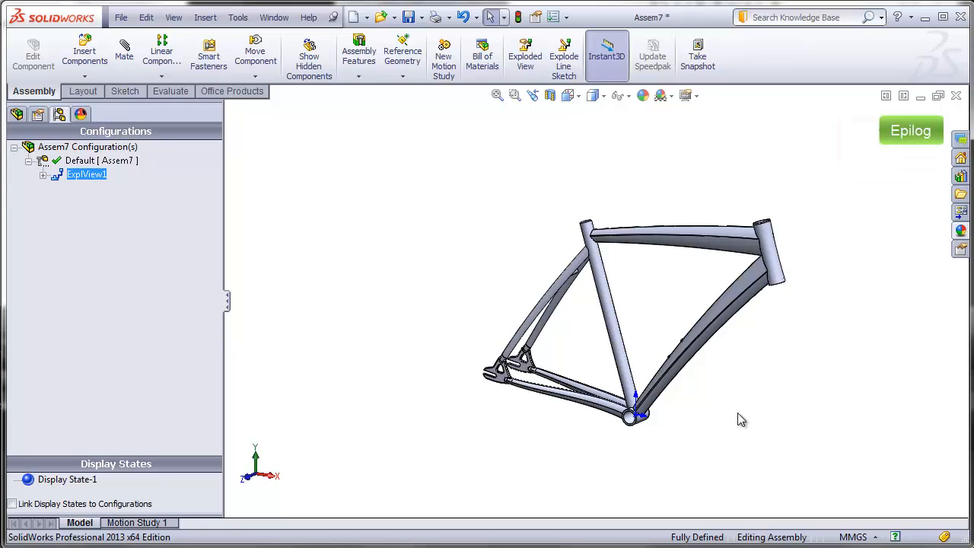
Preview the saved "exploded view" orientation and explode the assembly again with ExplView1.
key("space")
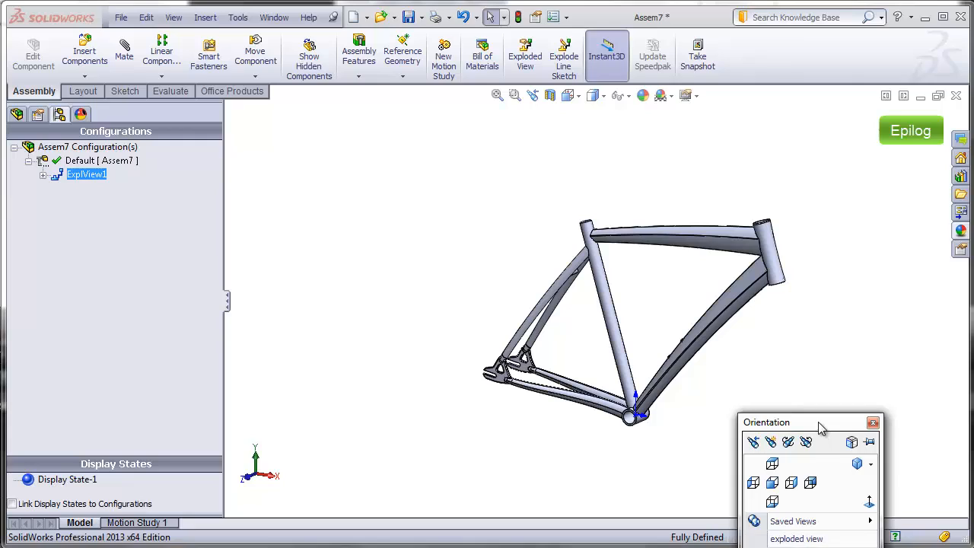
left_click_drag(824, 422, 826, 328)
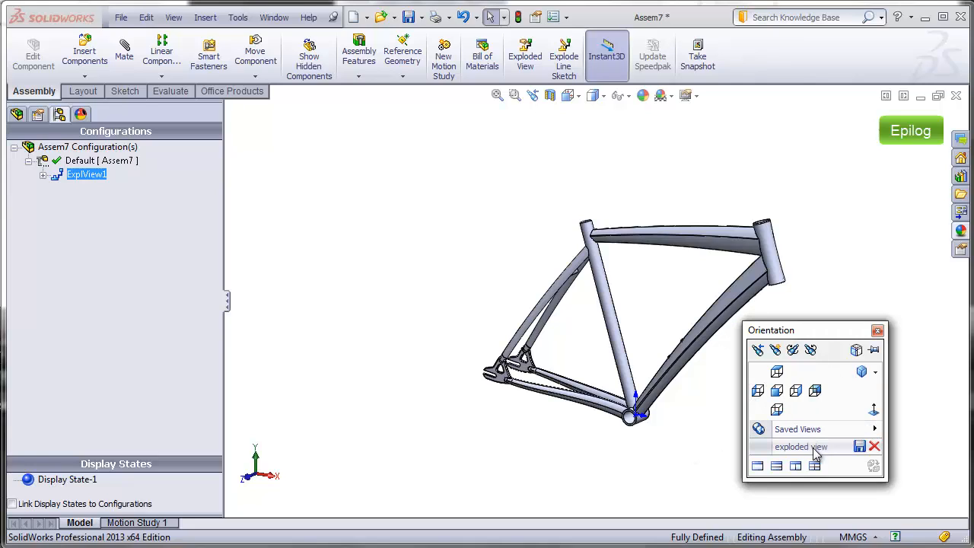
mouse_move(784, 452)
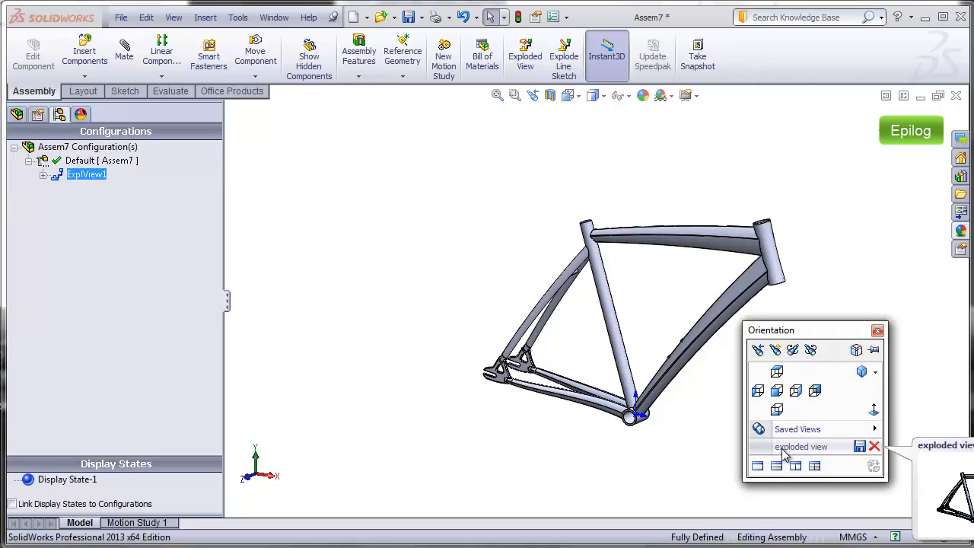
left_click(877, 330)
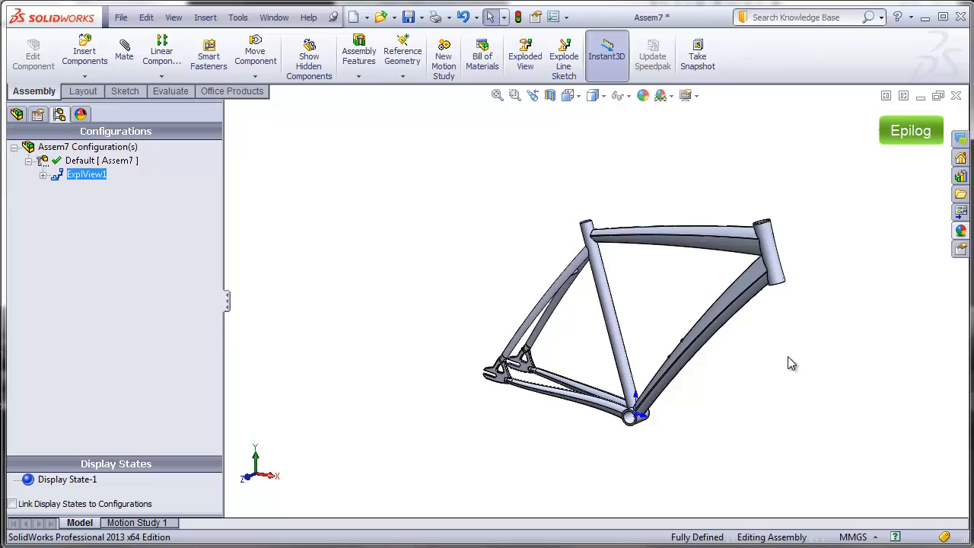
right_click(92, 177)
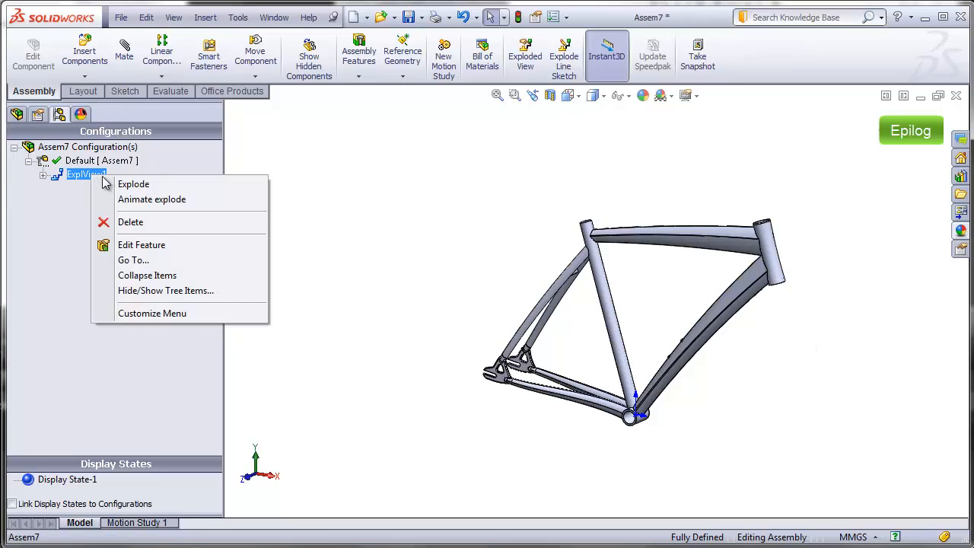
left_click(130, 189)
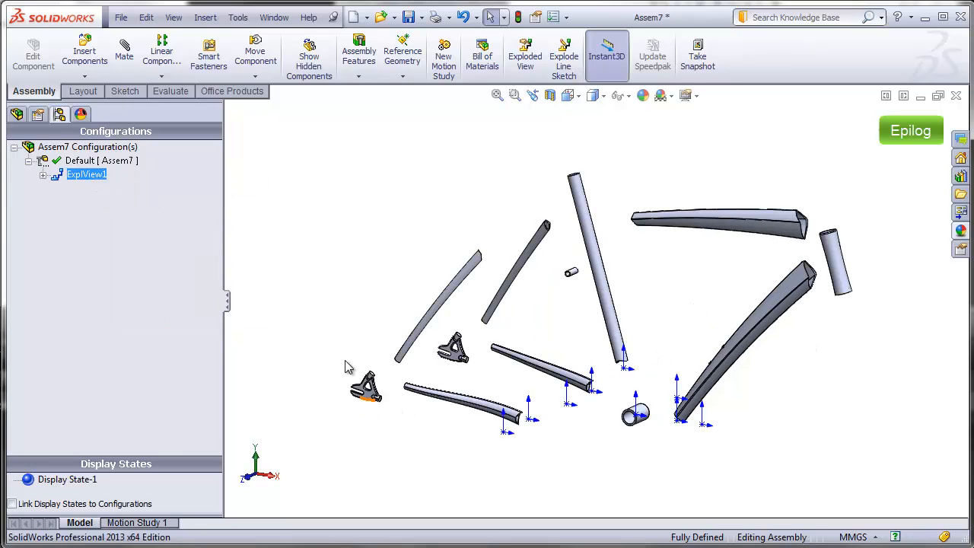